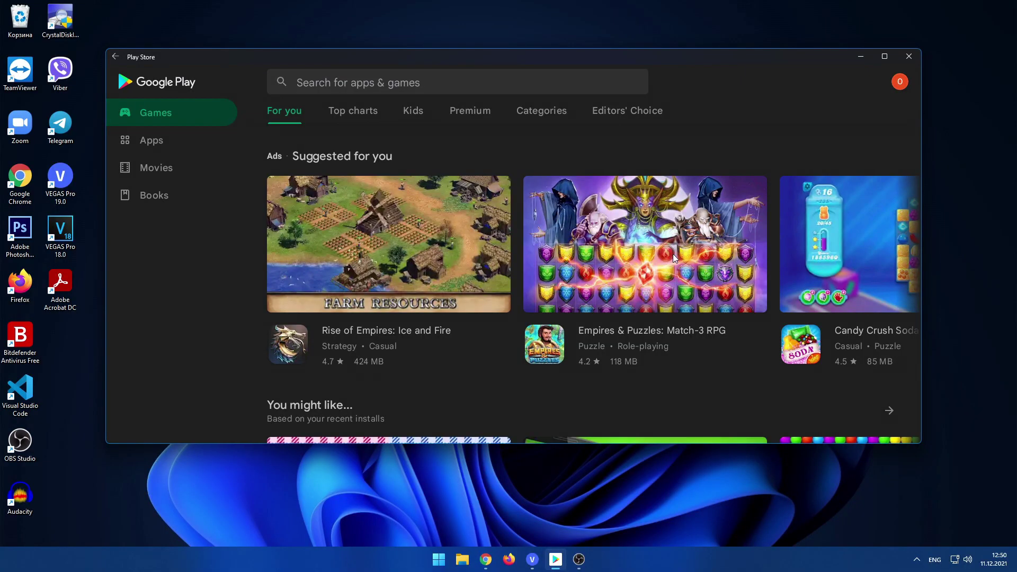
Open the Empires & Puzzles: Match-3 RPG page in the Play Store and install the game.
click(674, 258)
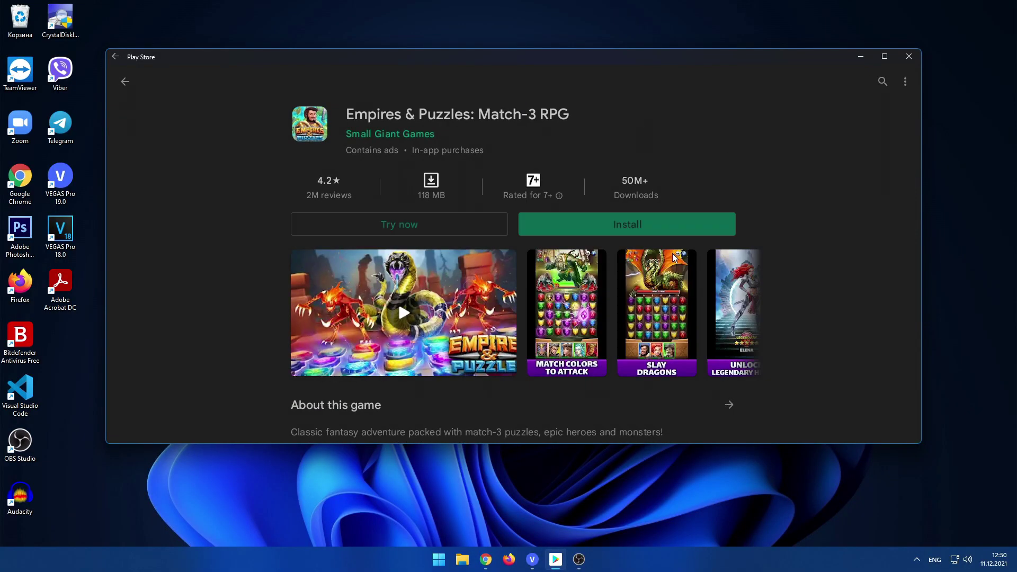
click(617, 228)
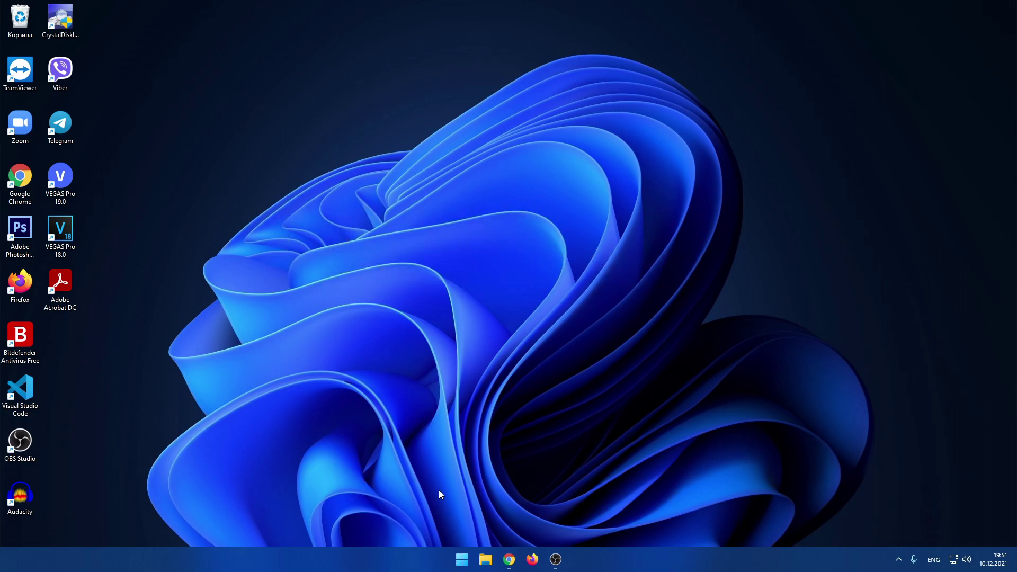
From the Windows settings for optional app components, open the dialog for turning other Windows components on or off.
click(462, 560)
click(489, 297)
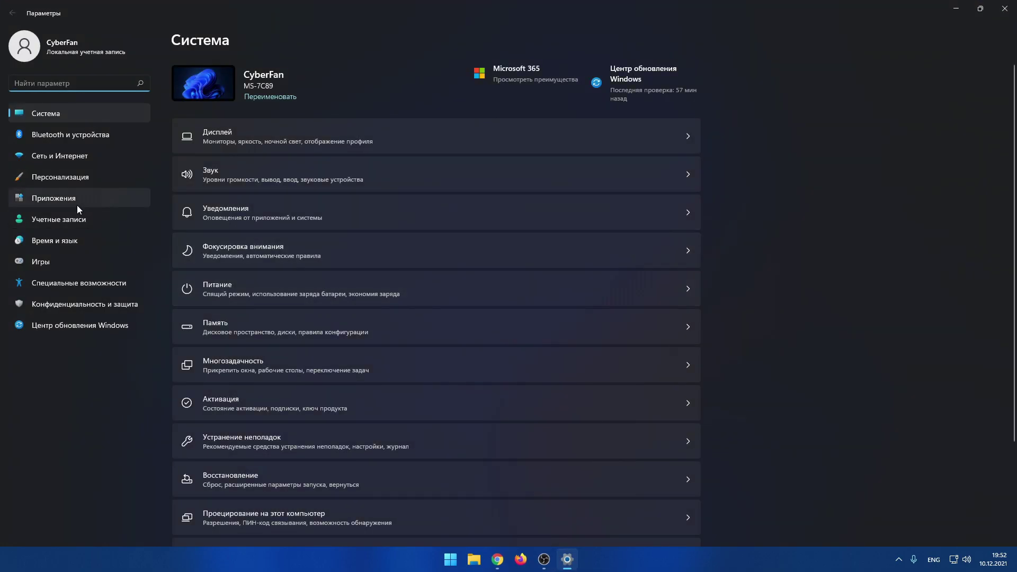
click(78, 207)
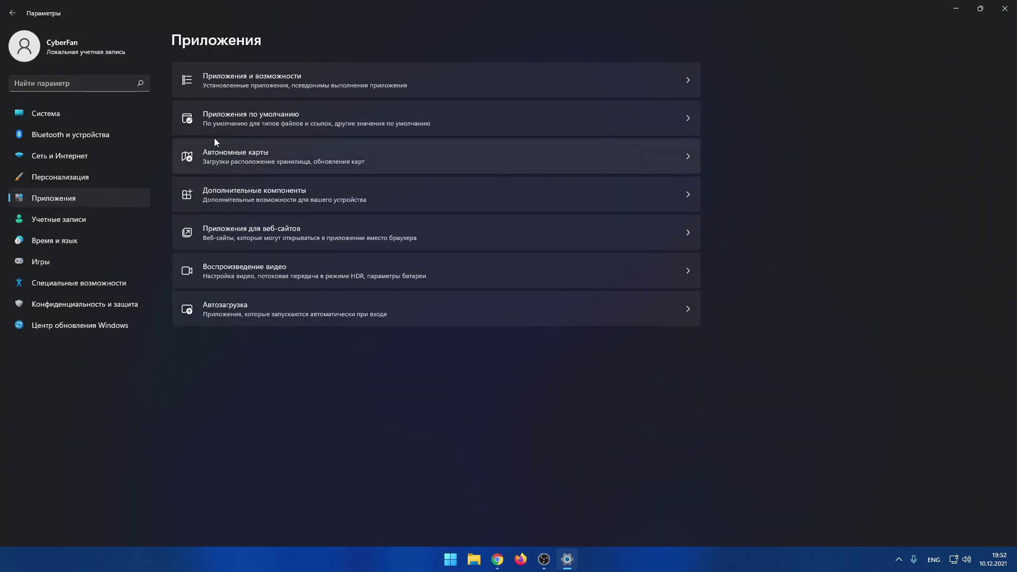
click(220, 199)
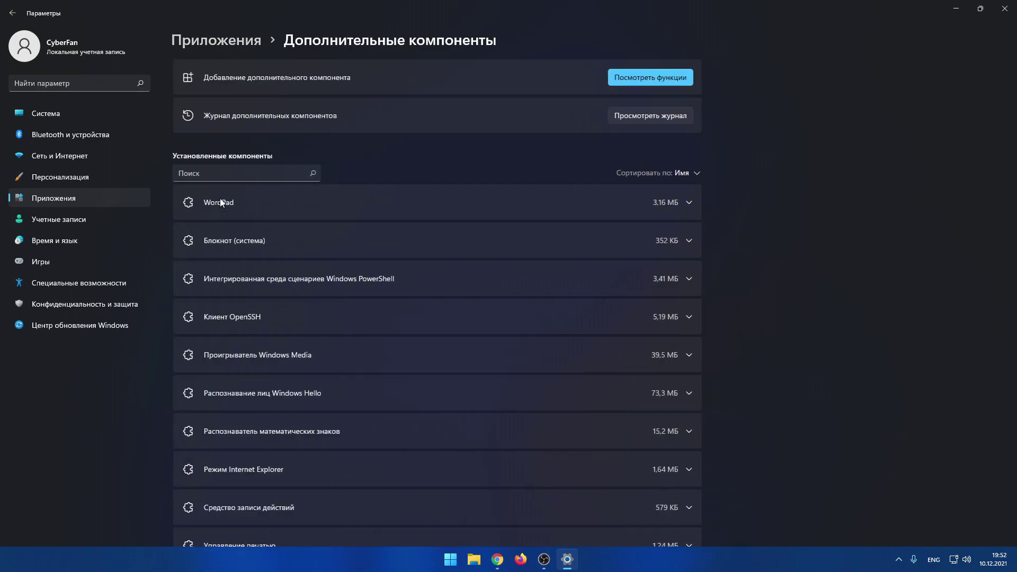
scroll(233, 236, down, 5)
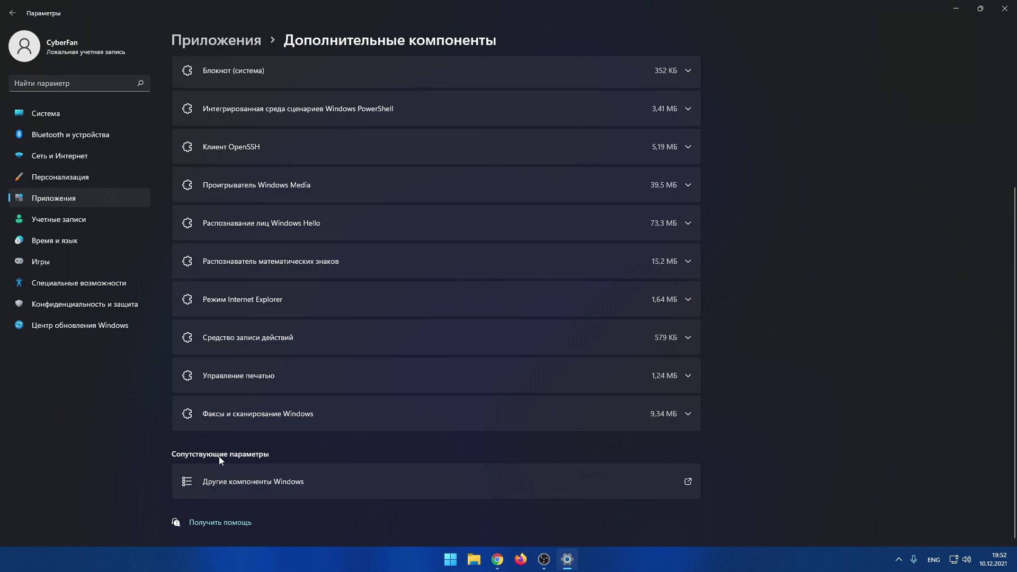
click(259, 485)
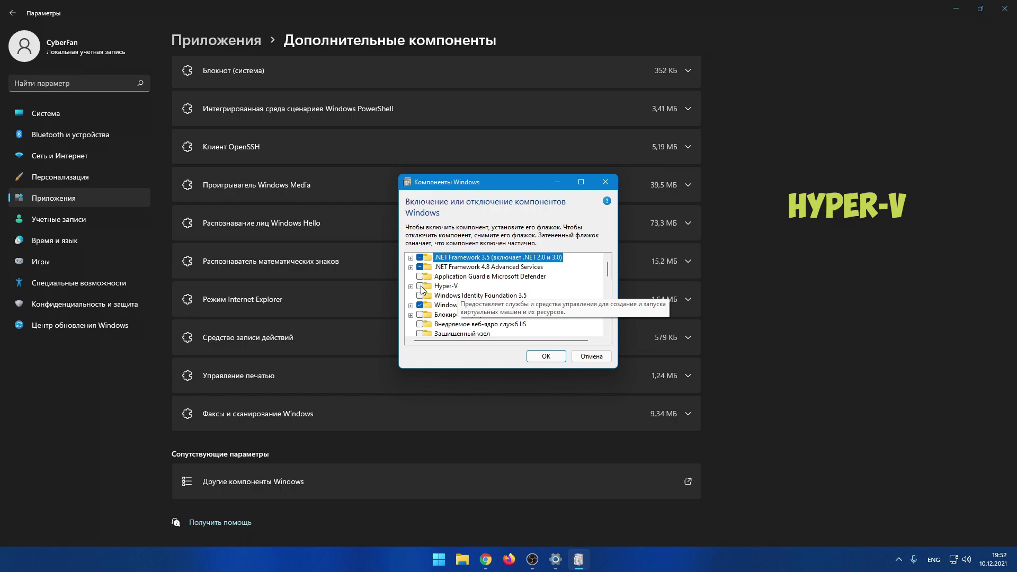
Enable Hyper-V with its subcomponents and Платформа виртуальной машины, and apply the Windows component changes.
click(420, 287)
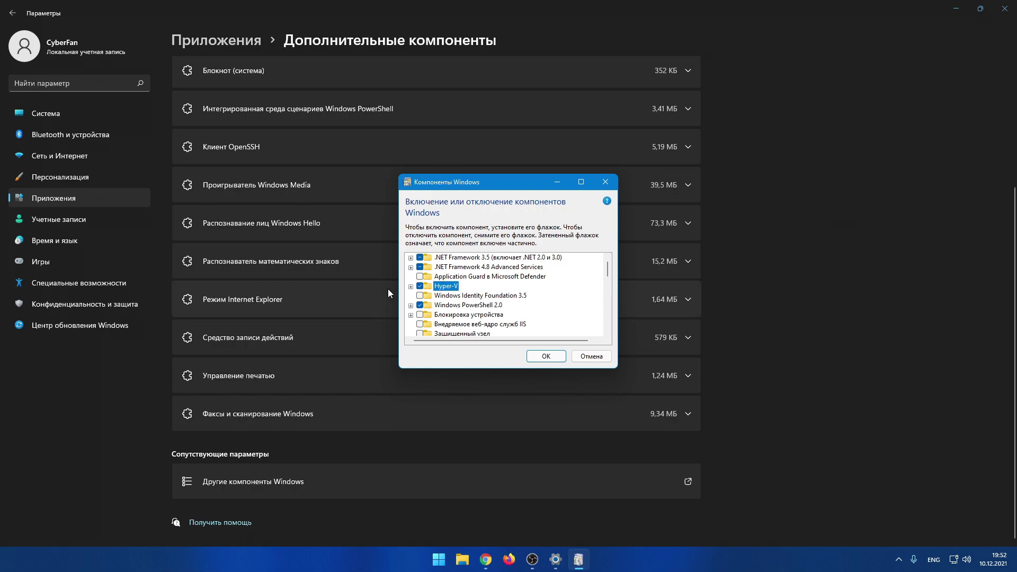
click(410, 287)
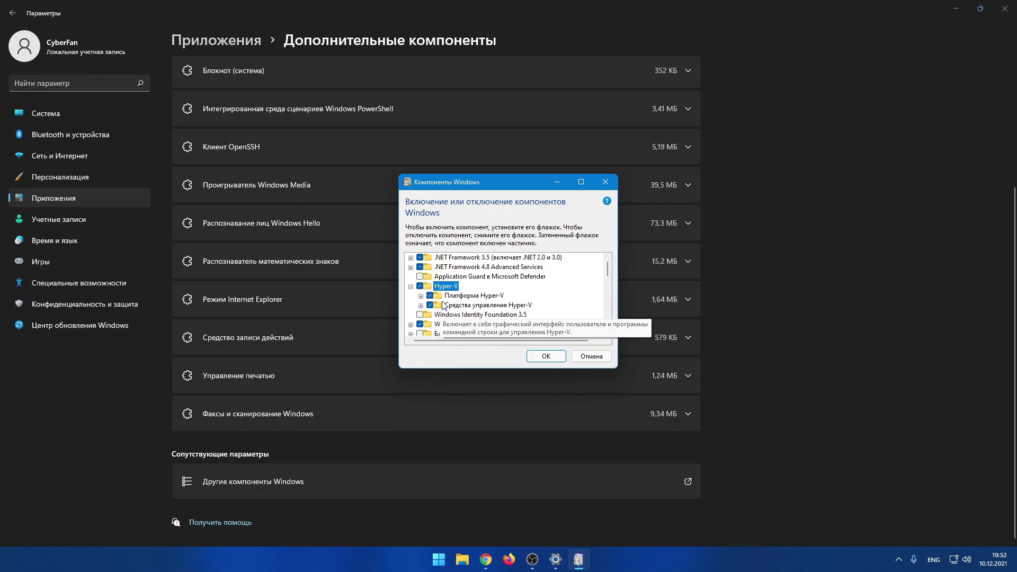
drag(609, 272, 610, 300)
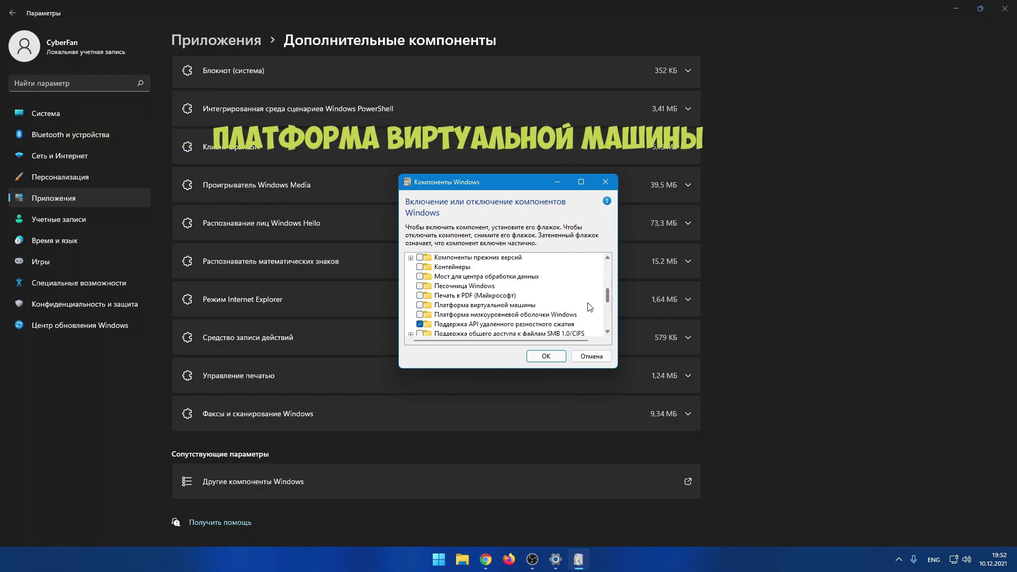
click(420, 305)
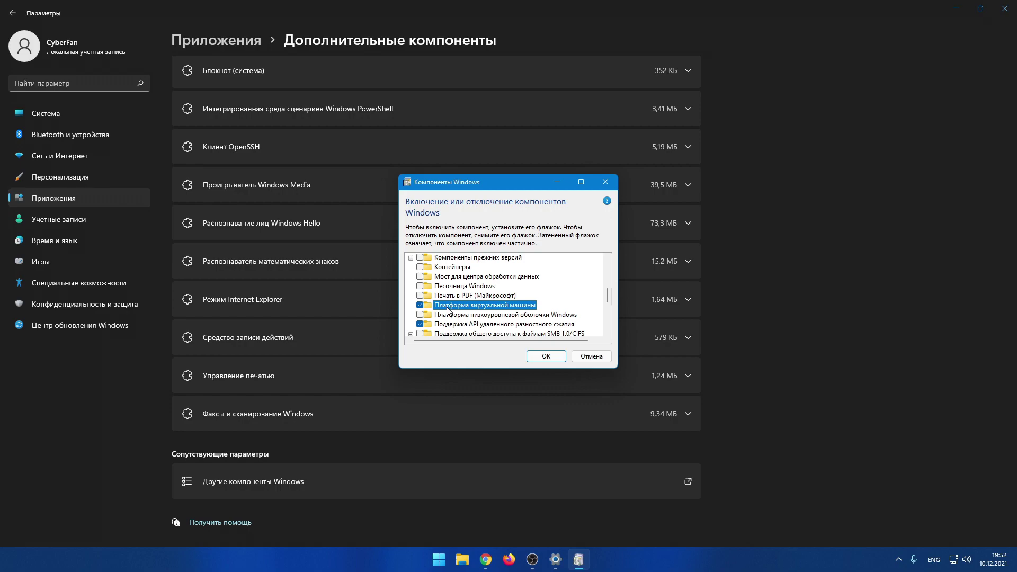
click(546, 356)
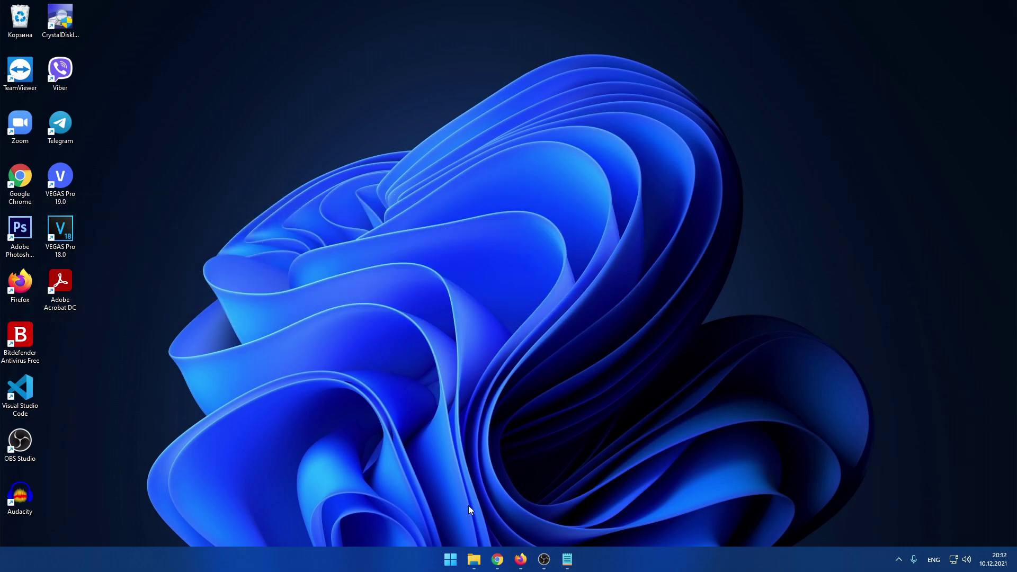
Turn on developer mode in the Windows privacy and security settings for developers and accept the security prompt.
click(450, 560)
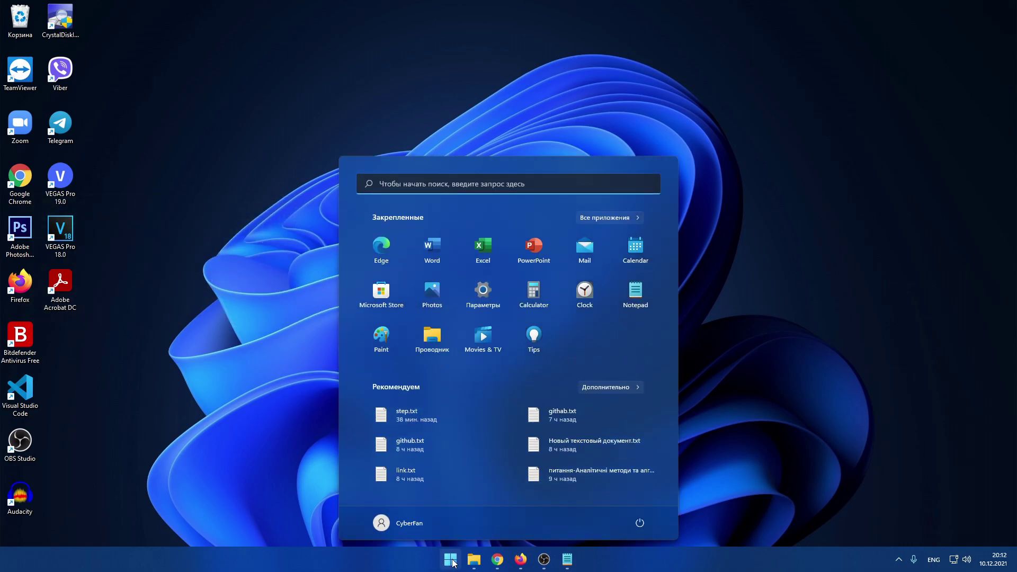
click(483, 293)
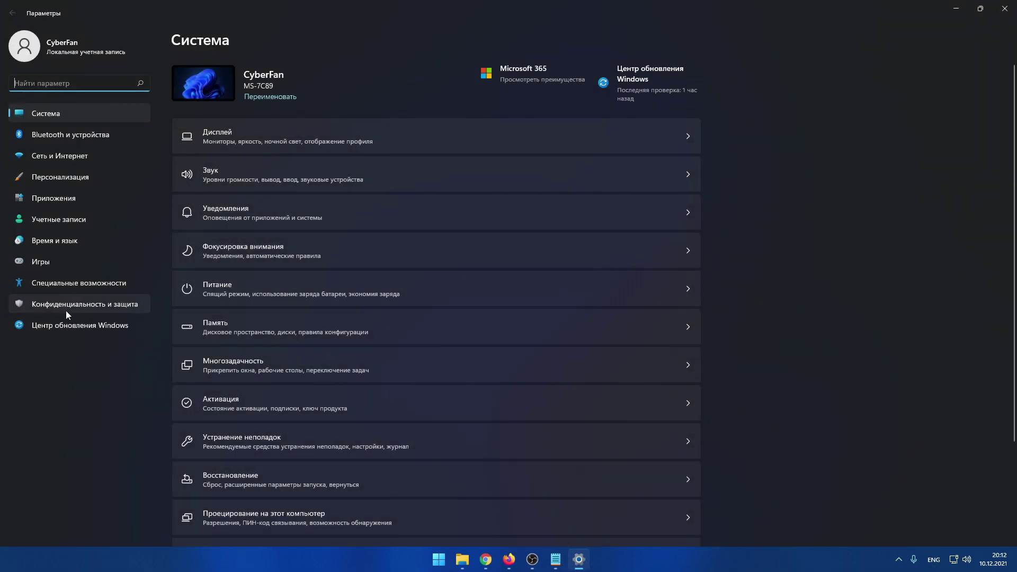
click(56, 303)
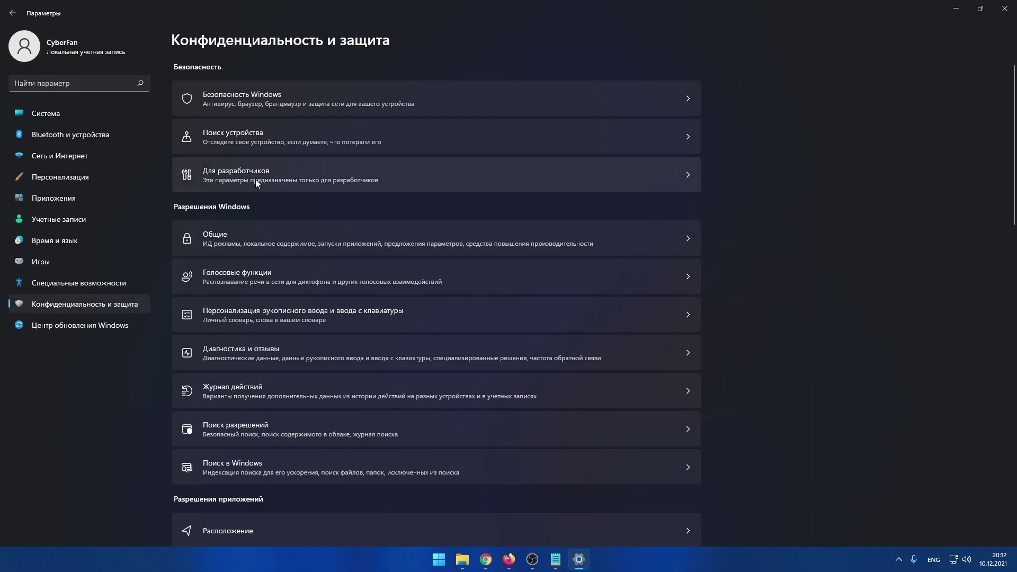
click(256, 179)
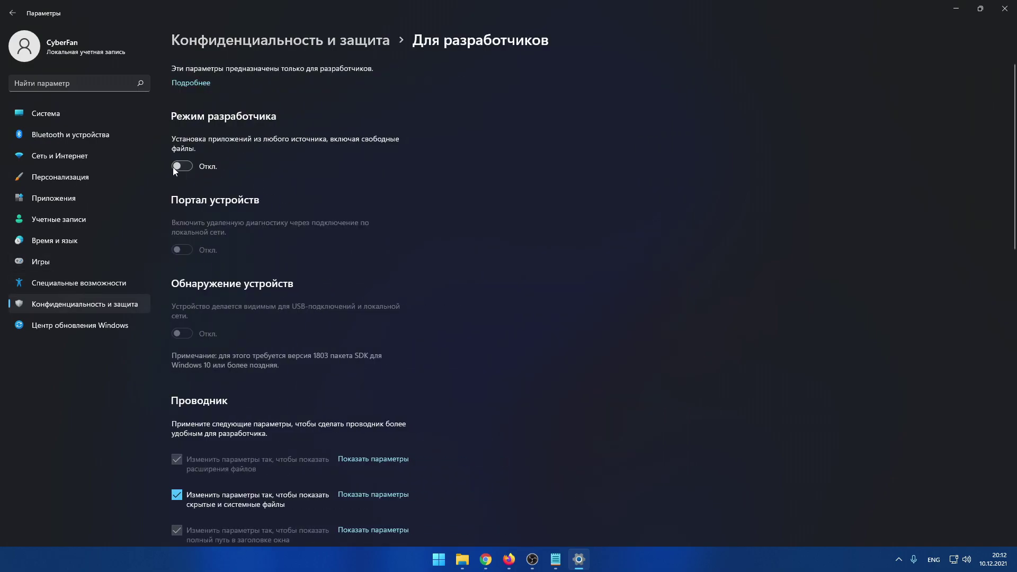
click(188, 167)
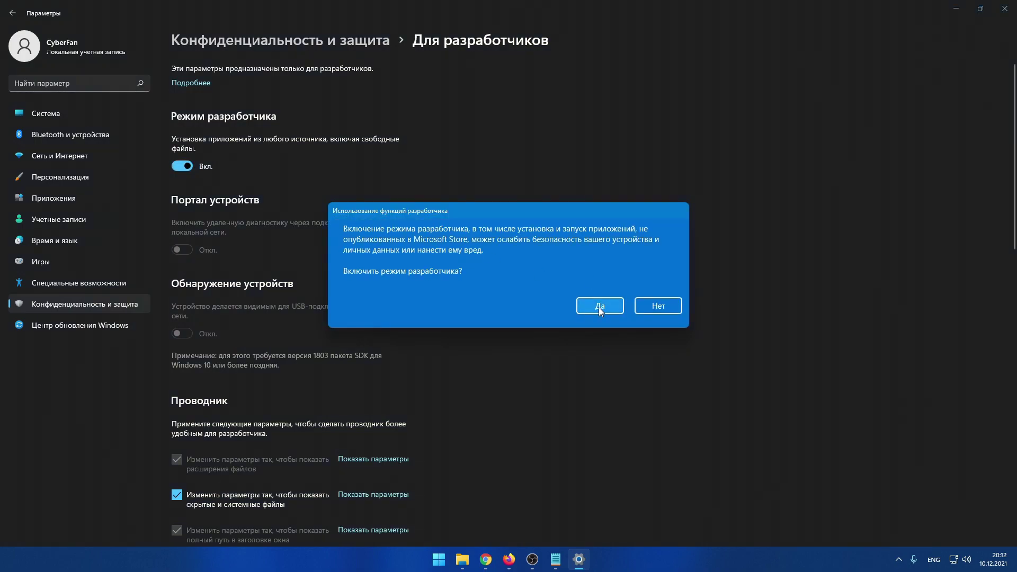
click(599, 306)
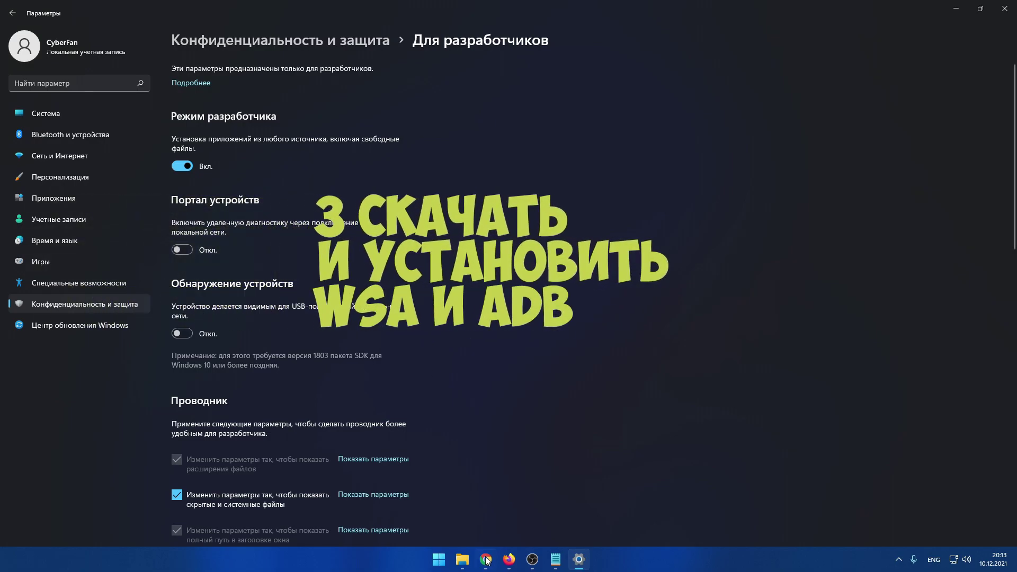
Switch to File Explorer and review the adb-setup-1.4.3.zip, WsaPackage and kernel files in the win11_android folder.
click(463, 564)
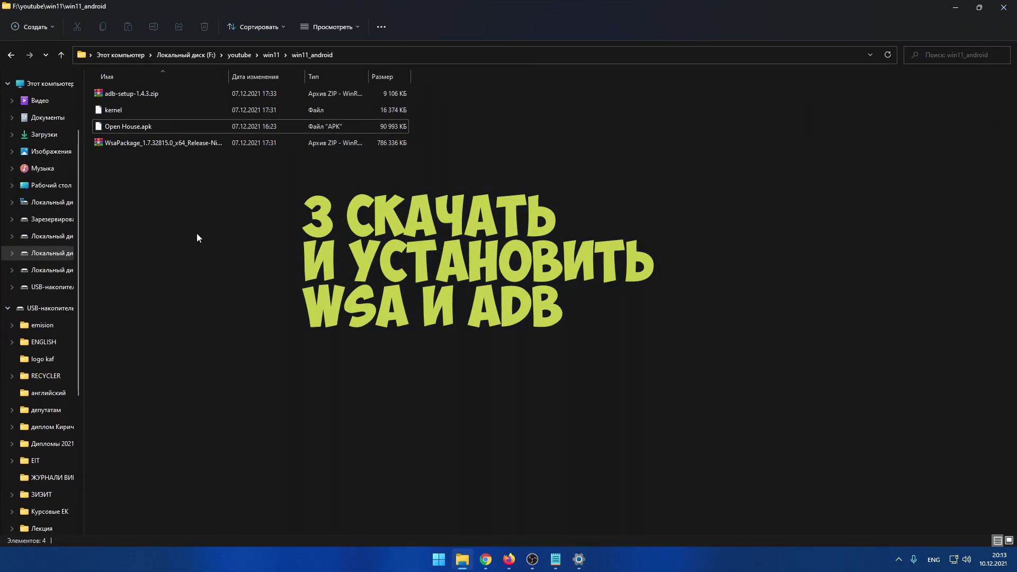
click(108, 95)
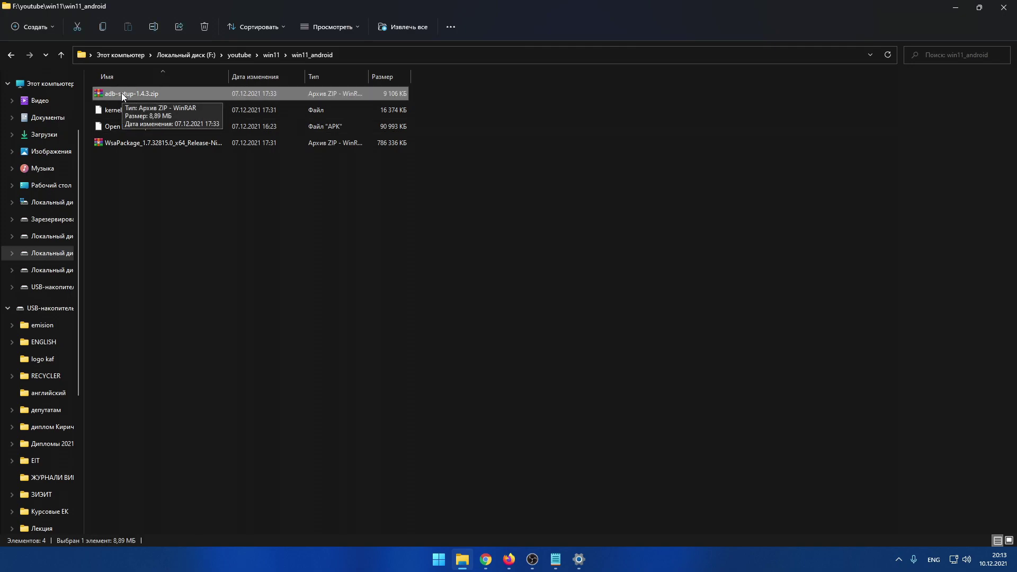
click(119, 144)
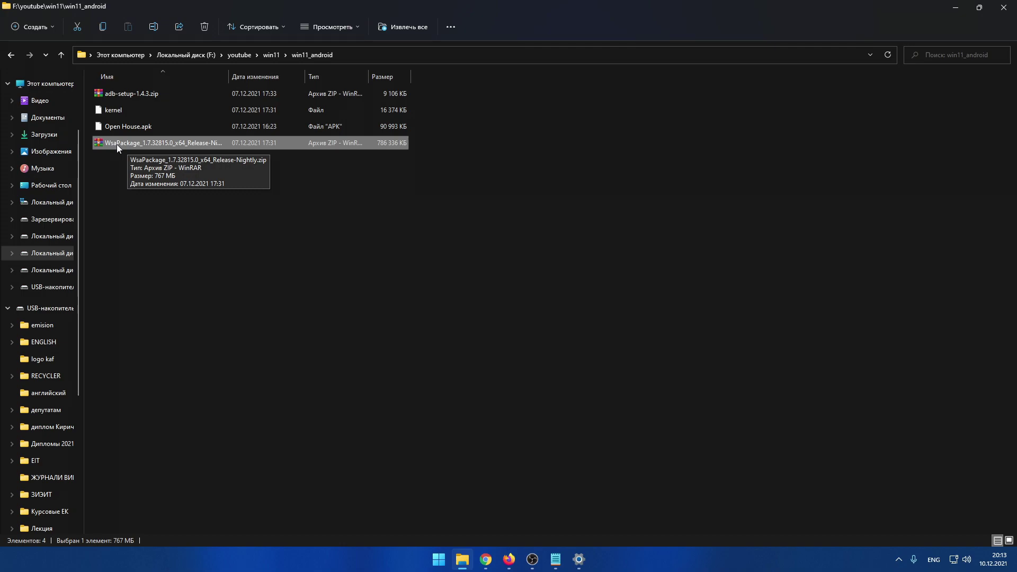
click(111, 111)
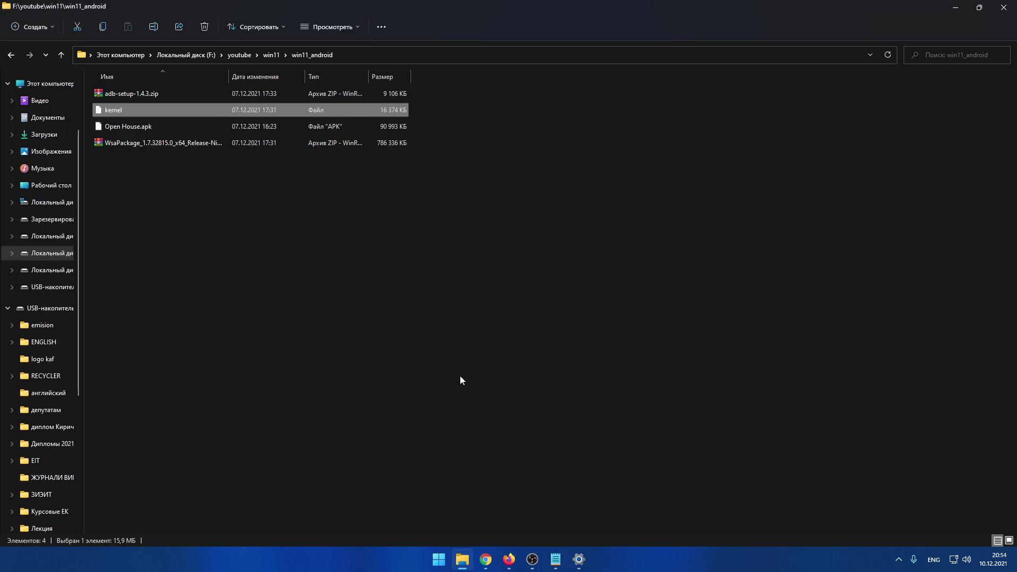
Switch to Firefox and review the MEGA download pages for WsaPackage and kernel and the version 1.4.3 download on the XDA page.
click(509, 560)
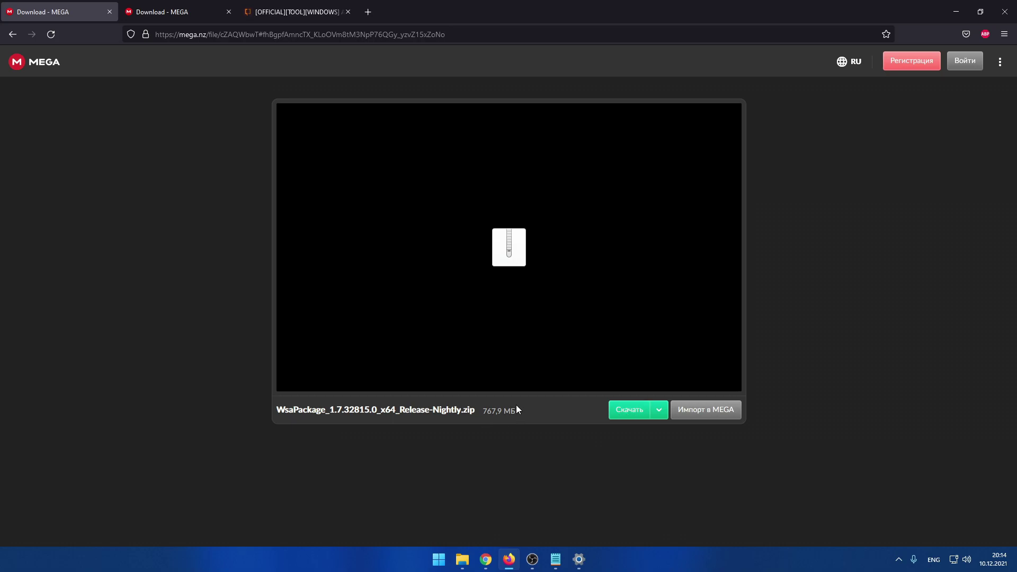
click(161, 11)
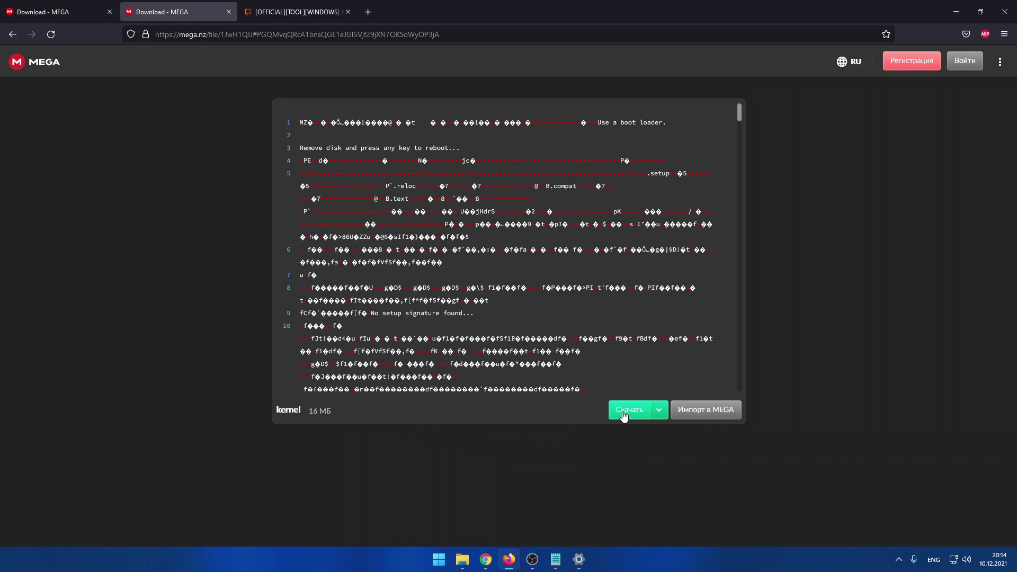
click(275, 14)
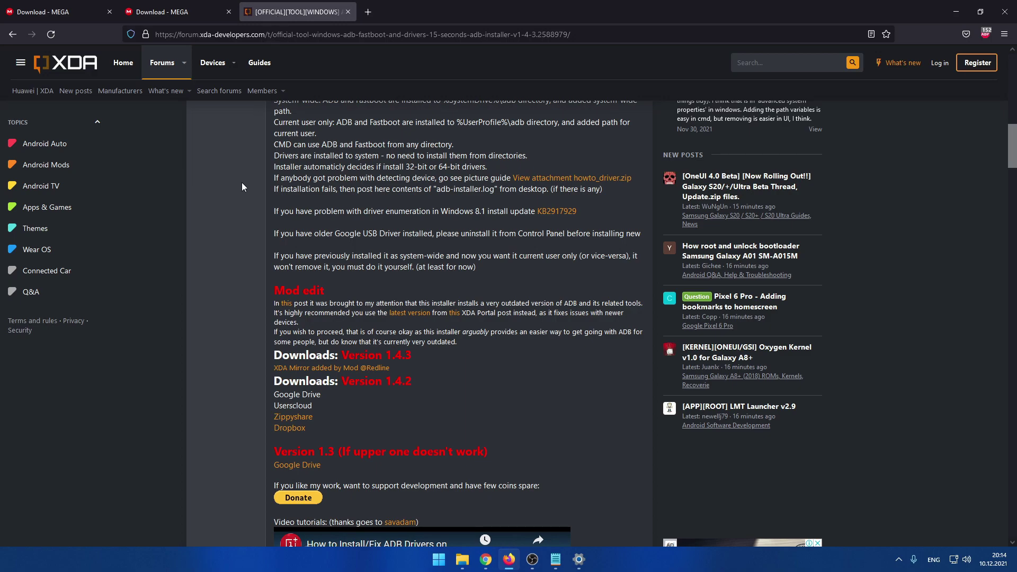
scroll(291, 204, up, 3)
scroll(297, 212, down, 5)
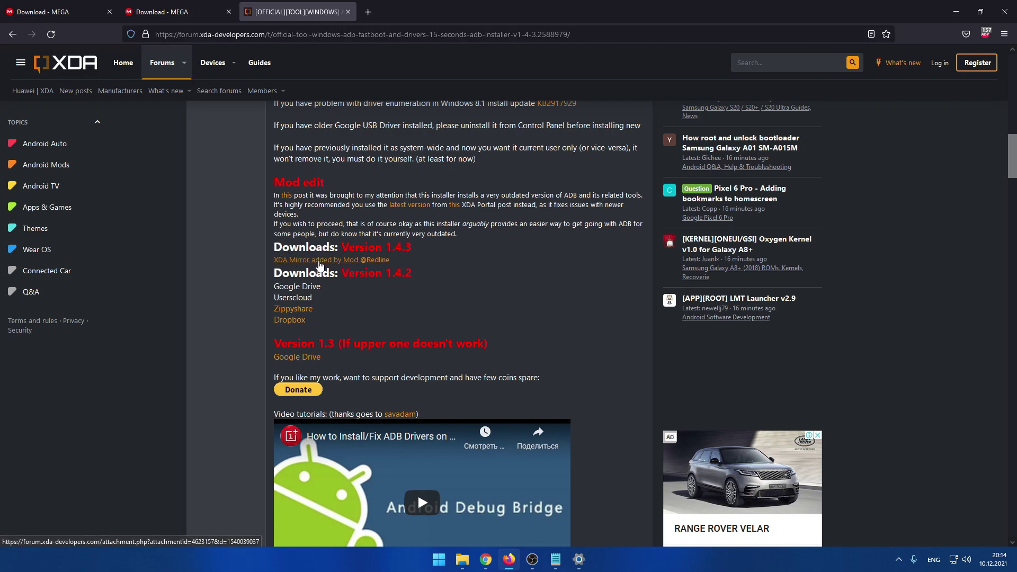
Return to File Explorer and extract adb-setup-1.4.3.zip into F:\youtube\win11\win11_android\adb-setup-1.4.3.
key(alt+Tab)
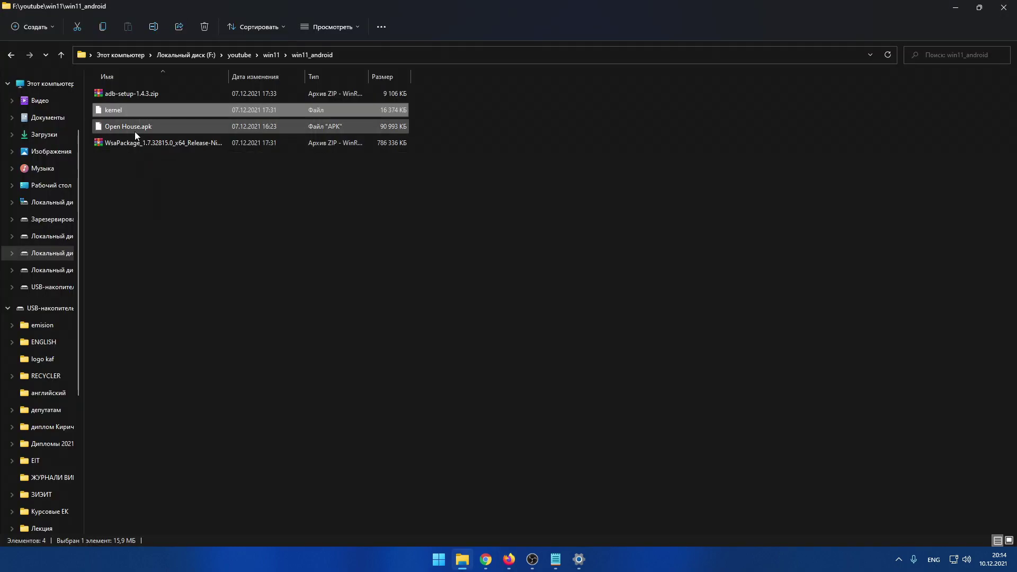
click(110, 130)
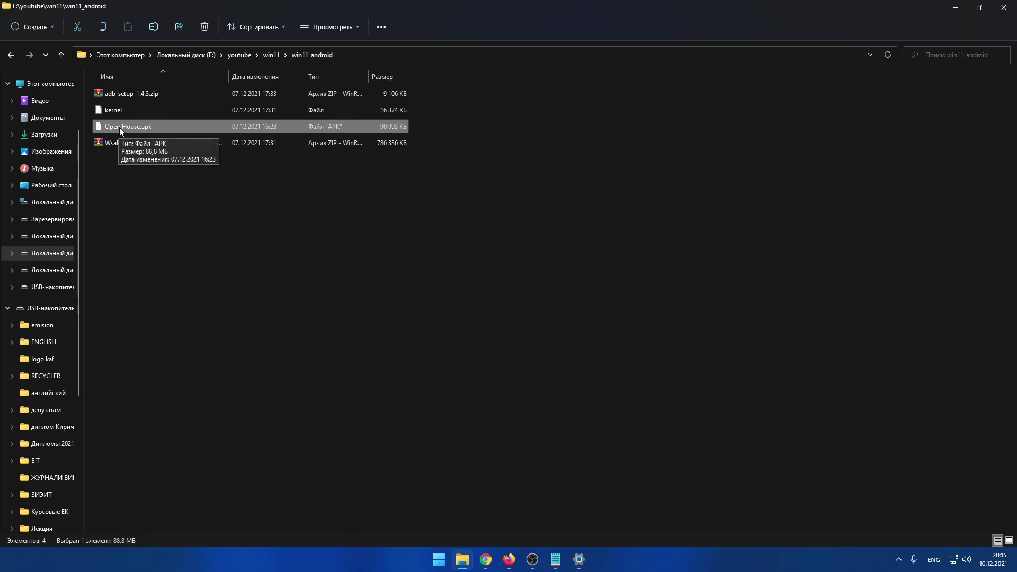
right_click(119, 96)
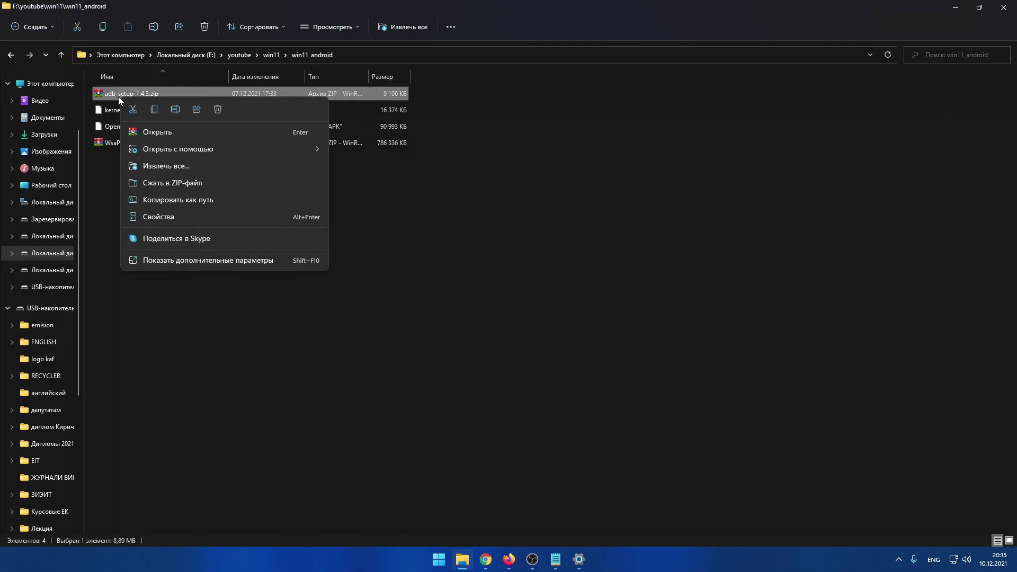
click(163, 166)
click(592, 379)
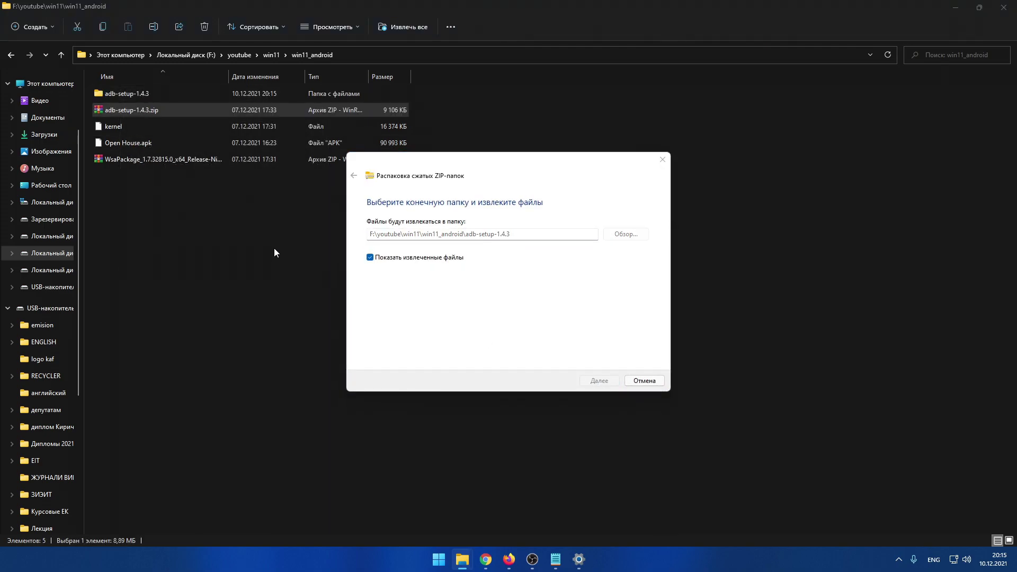
Run adb-setup-1.4.3.exe from the extracted folder and install ADB and Fastboot system-wide.
click(107, 95)
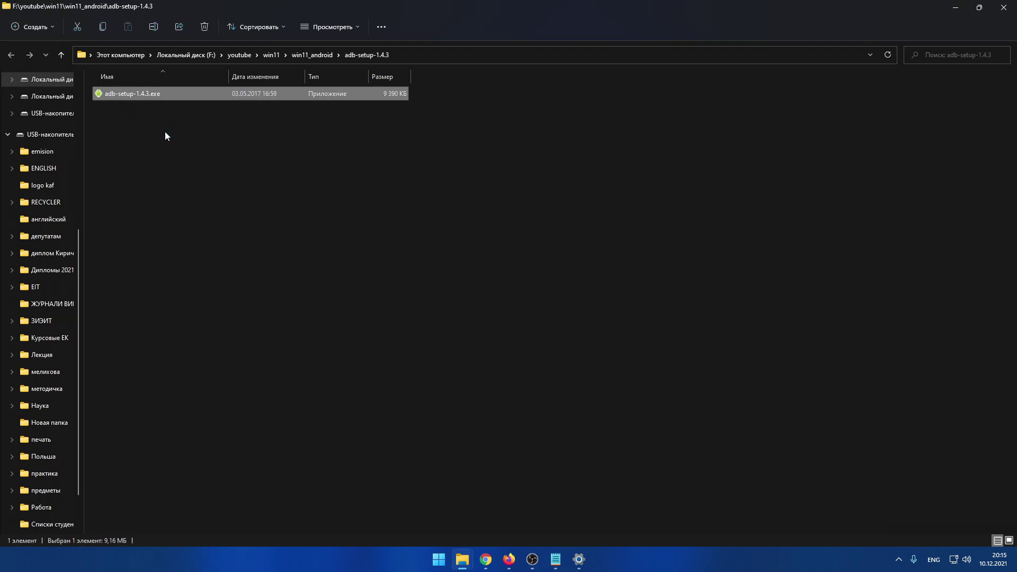
key(Return)
text(y)
key(Return)
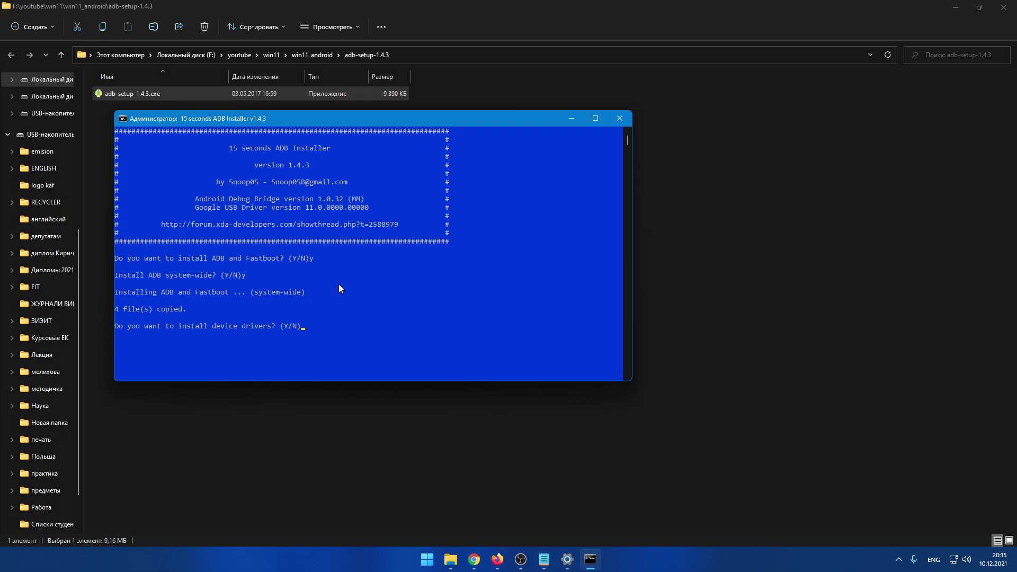
Agree to install the device drivers and complete the driver installation wizard.
text(y)
key(Return)
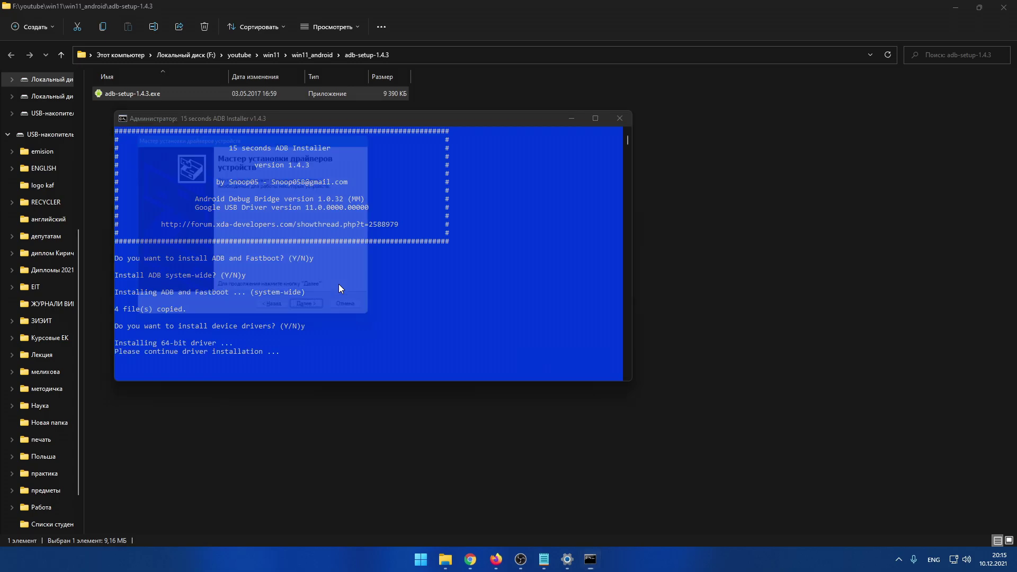
click(318, 316)
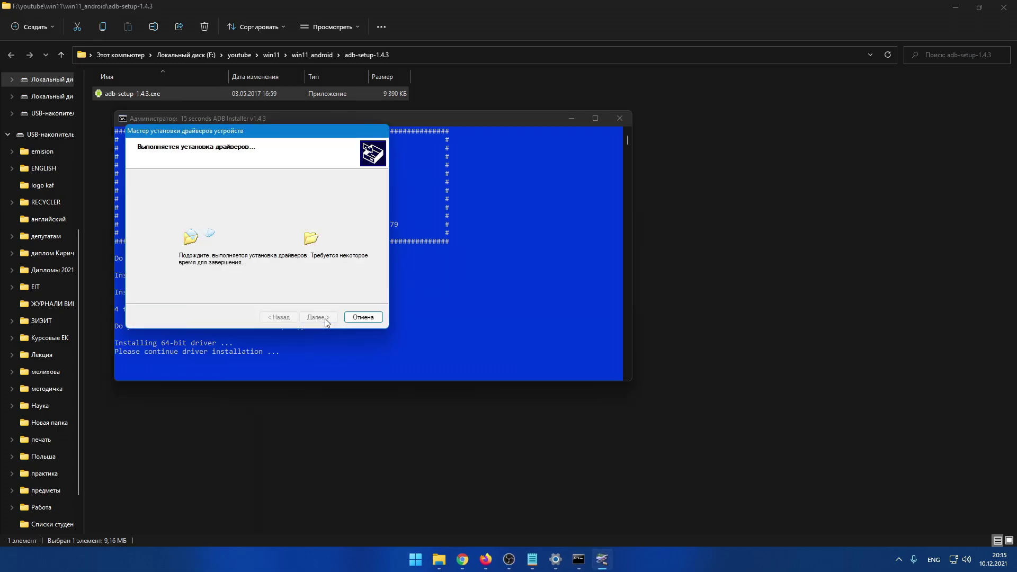
click(325, 319)
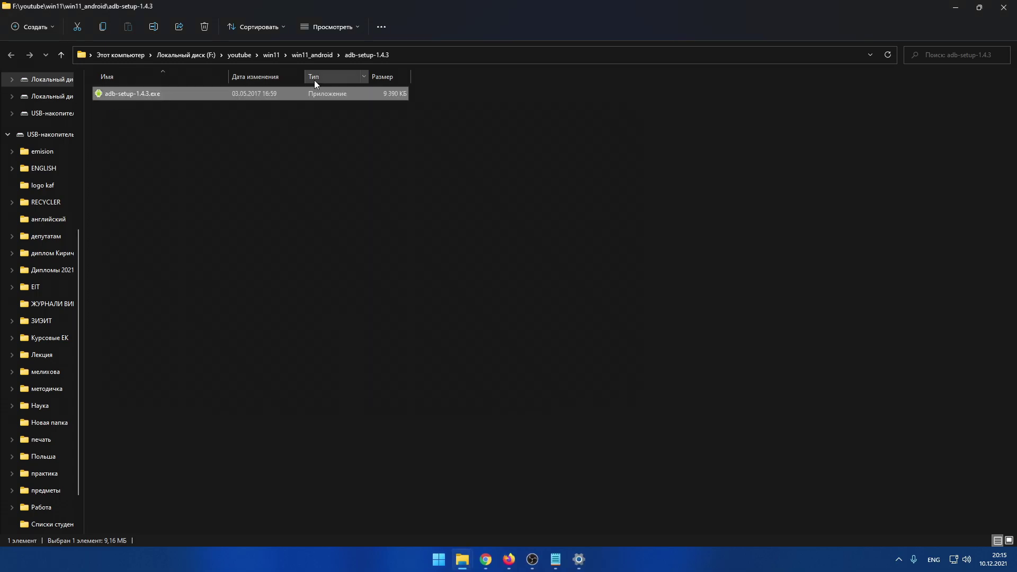
Extract the WsaPackage_1.7.32815.0_x64_Release-Nightly archive into its own folder inside win11_android.
click(309, 56)
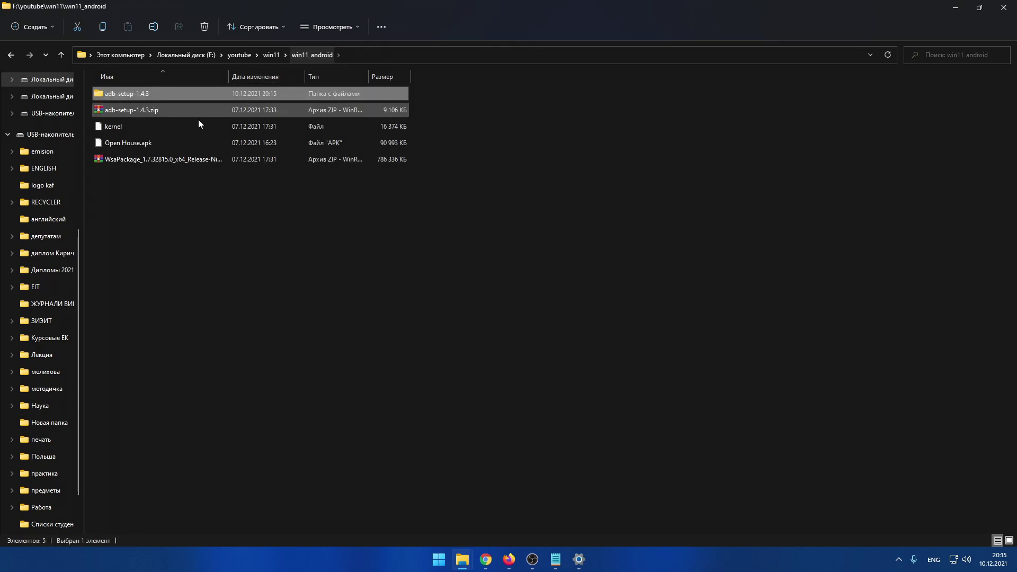
right_click(121, 160)
click(181, 230)
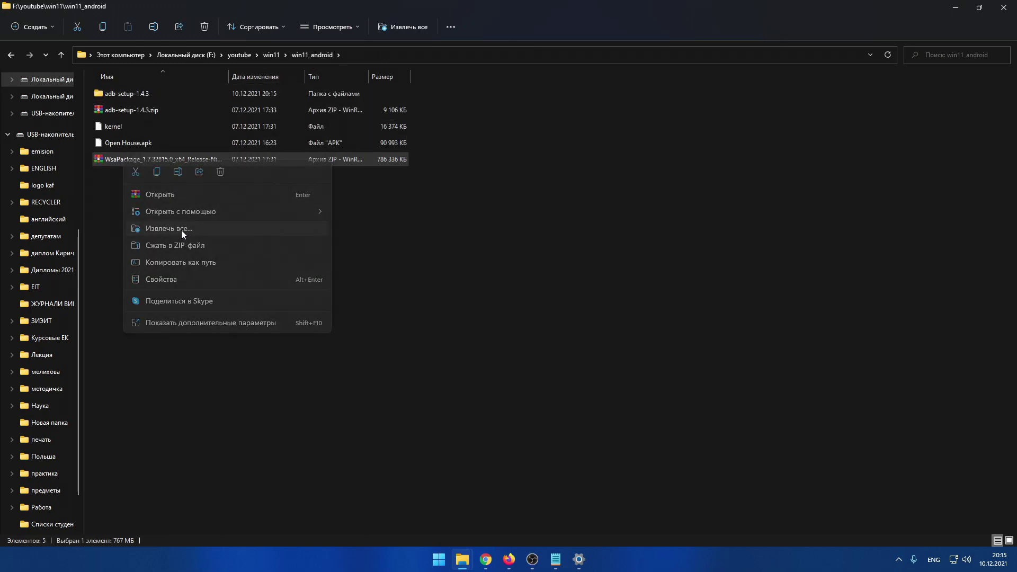
click(598, 381)
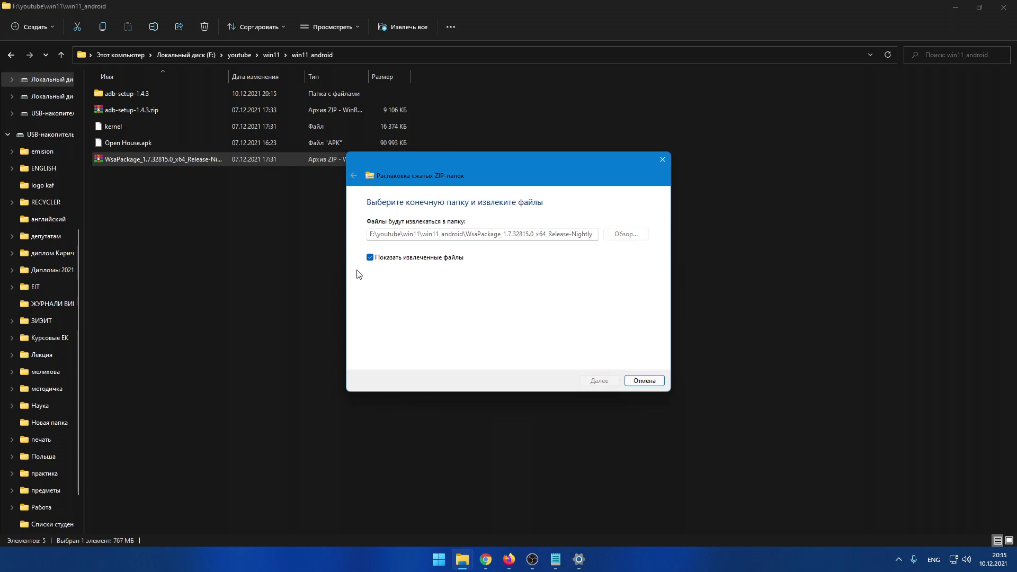
Move the kernel file from win11_android into the inner WsaPackage_1.7.32815.0_x64_Release-Nightly folder.
click(112, 141)
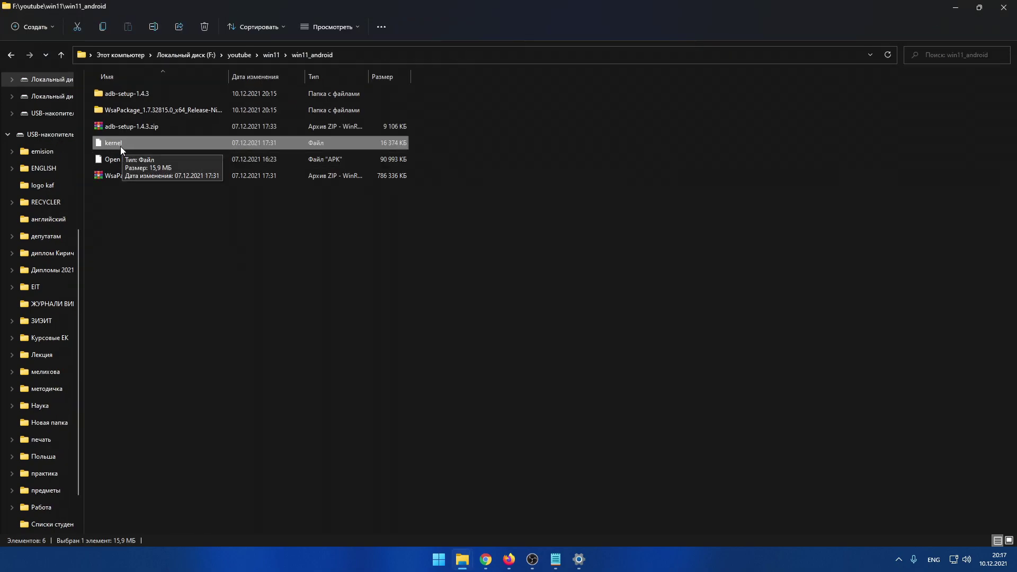
double_click(116, 112)
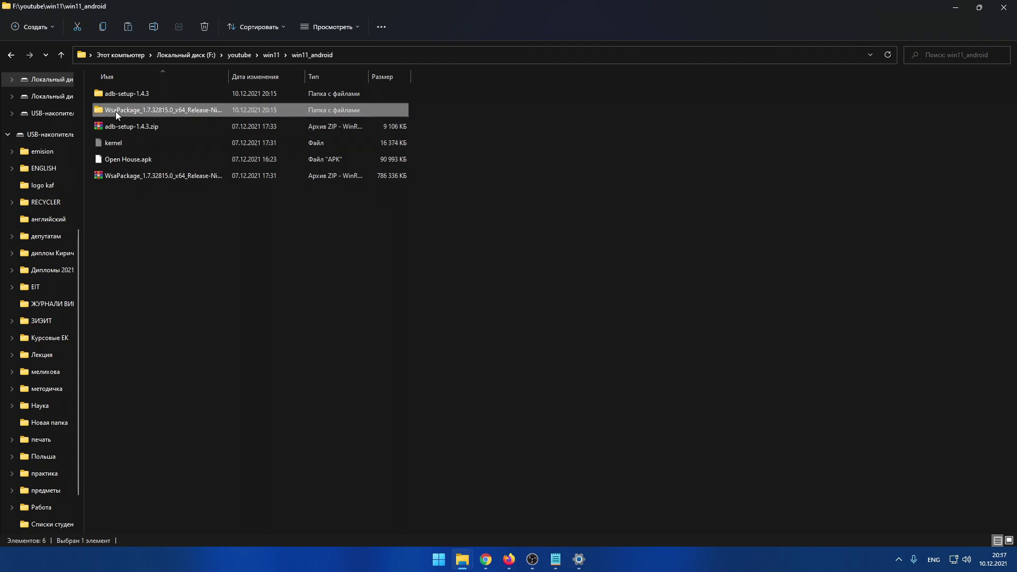
double_click(112, 97)
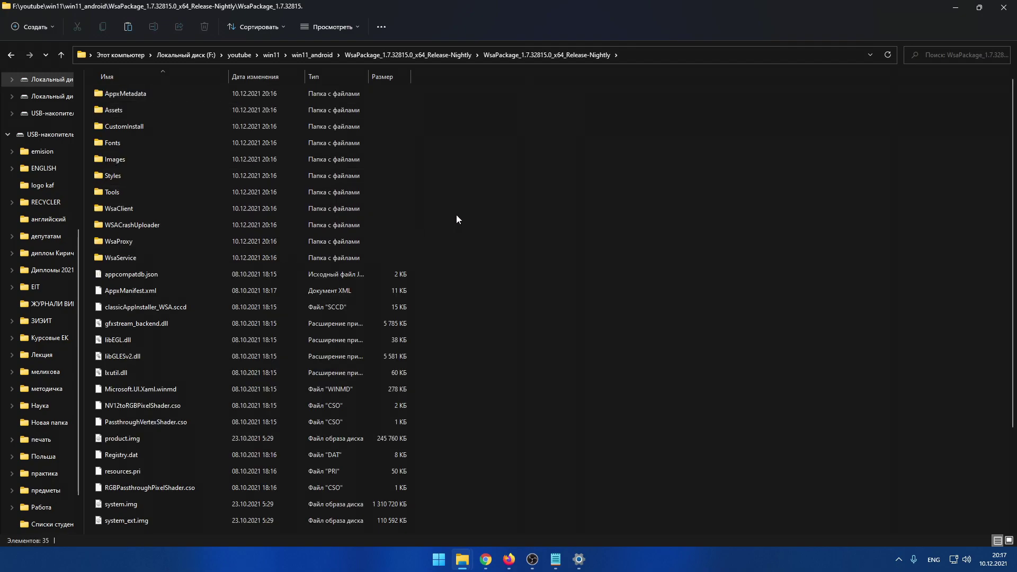
key(ctrl+v)
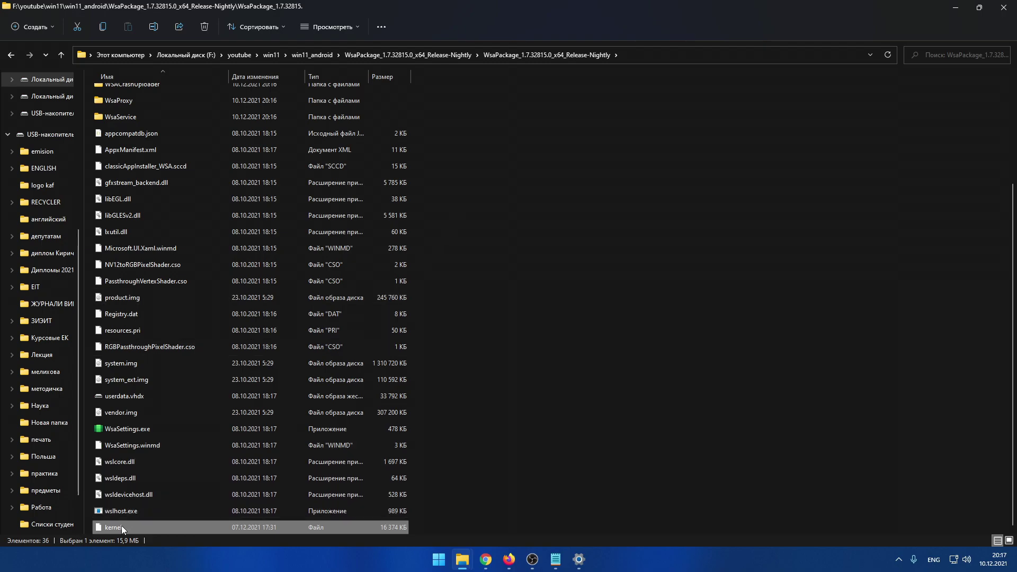
Search Windows for "power" and launch Windows PowerShell as administrator, placing its window near the middle of the screen.
click(433, 567)
click(419, 208)
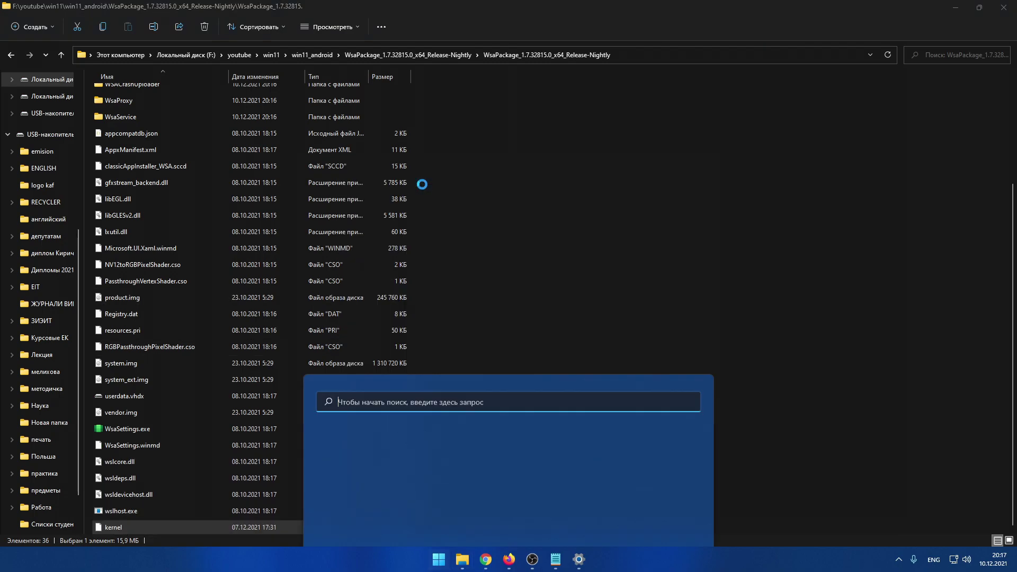
text(power)
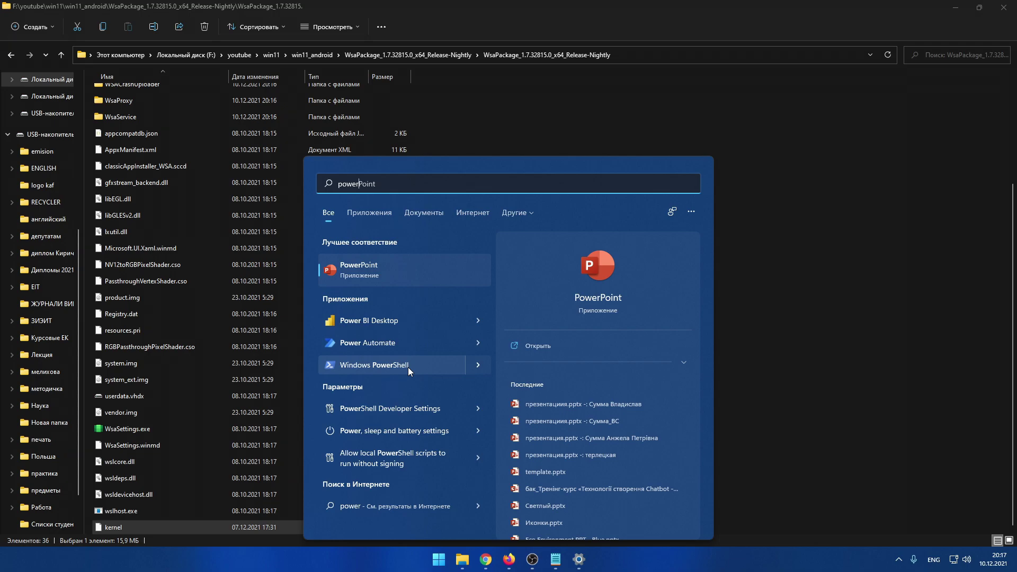
right_click(408, 367)
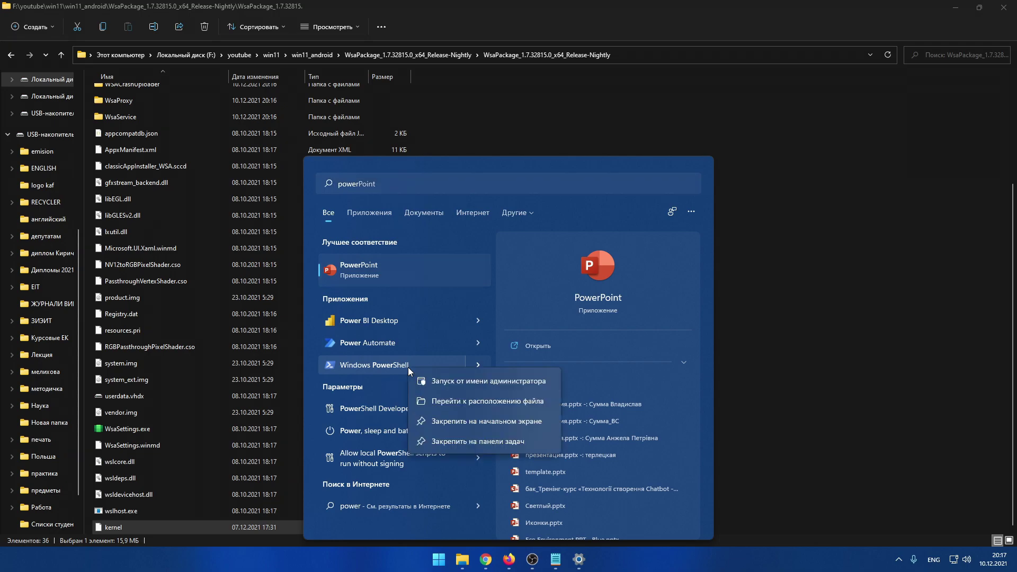
click(456, 381)
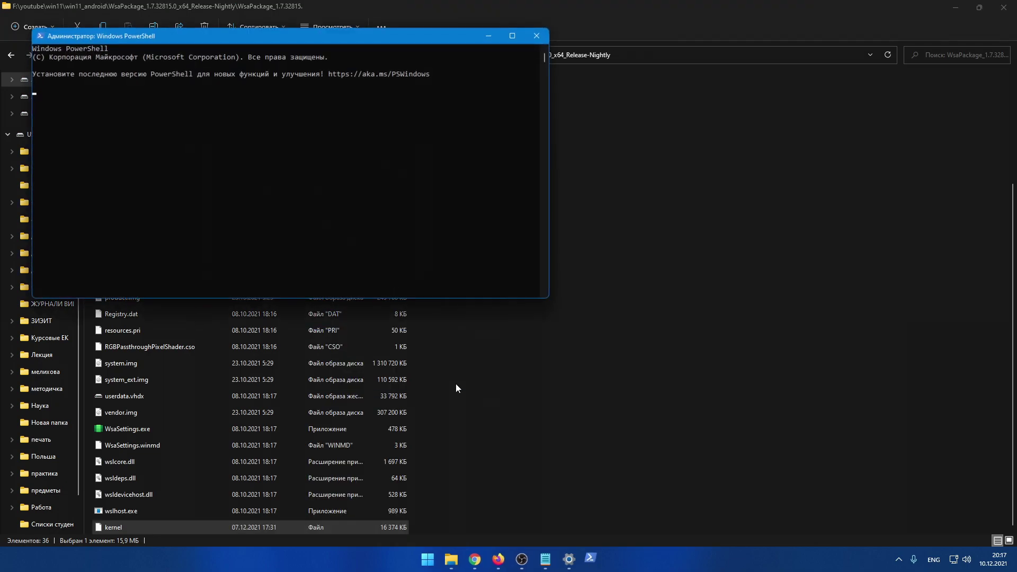
drag(259, 39, 468, 179)
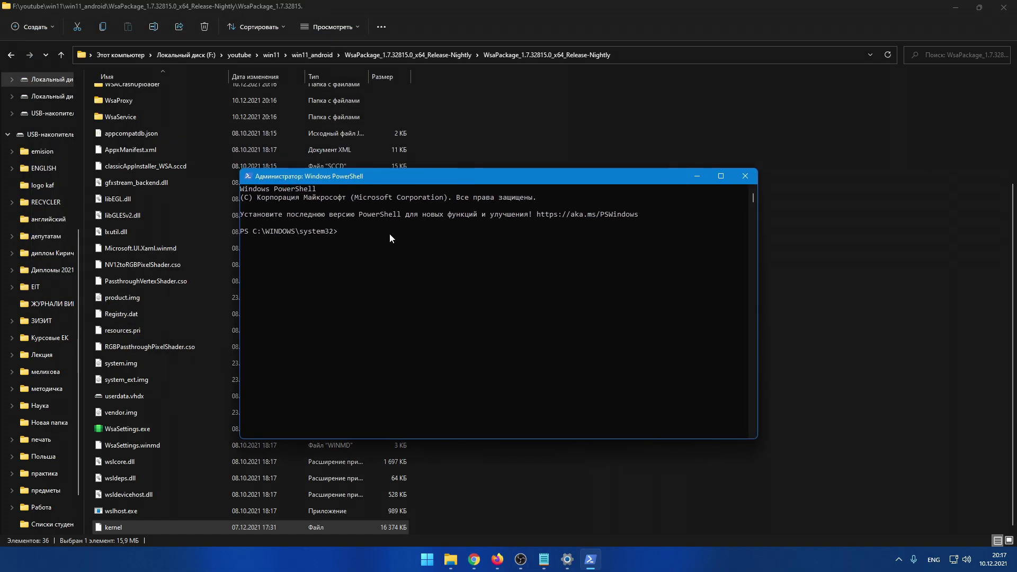
Try to run Add-AppxPackage -Register .\AppxManifest.xml from F:\youtube\win11\win11_android\WsaPackage_1.7.32815.0_x64_Release-Nightly in PowerShell.
text(cd)
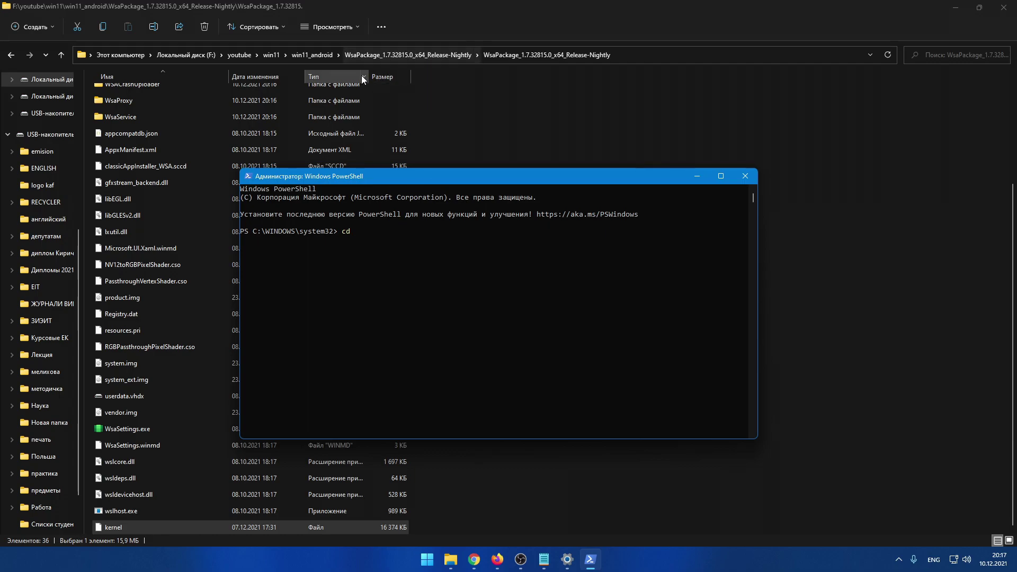
click(313, 56)
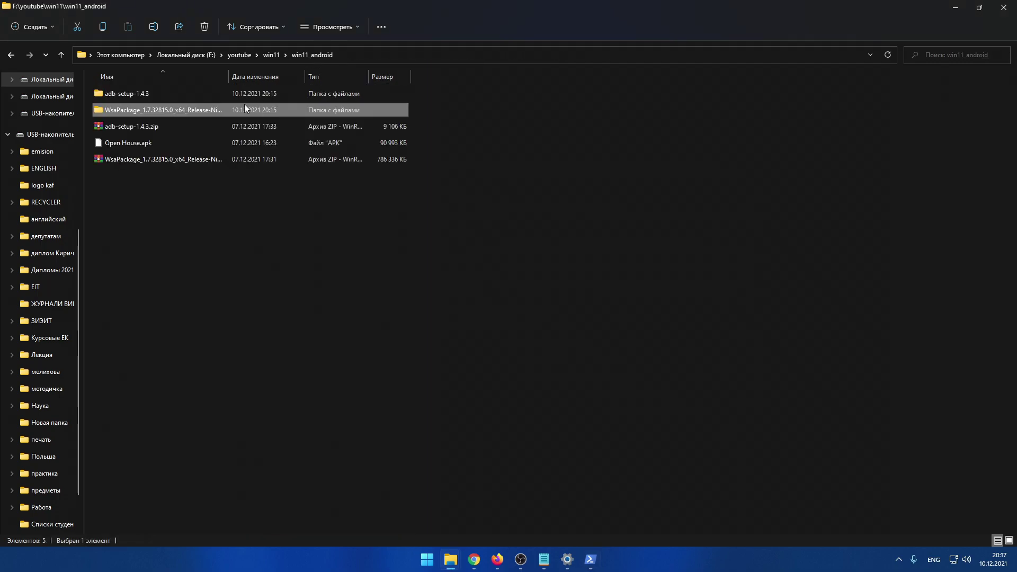
right_click(130, 111)
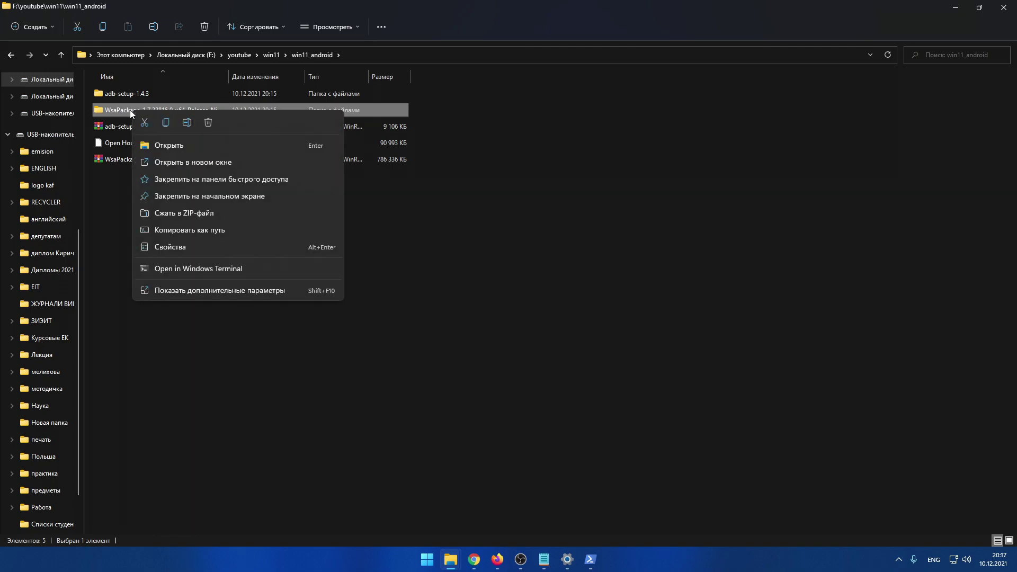
click(186, 231)
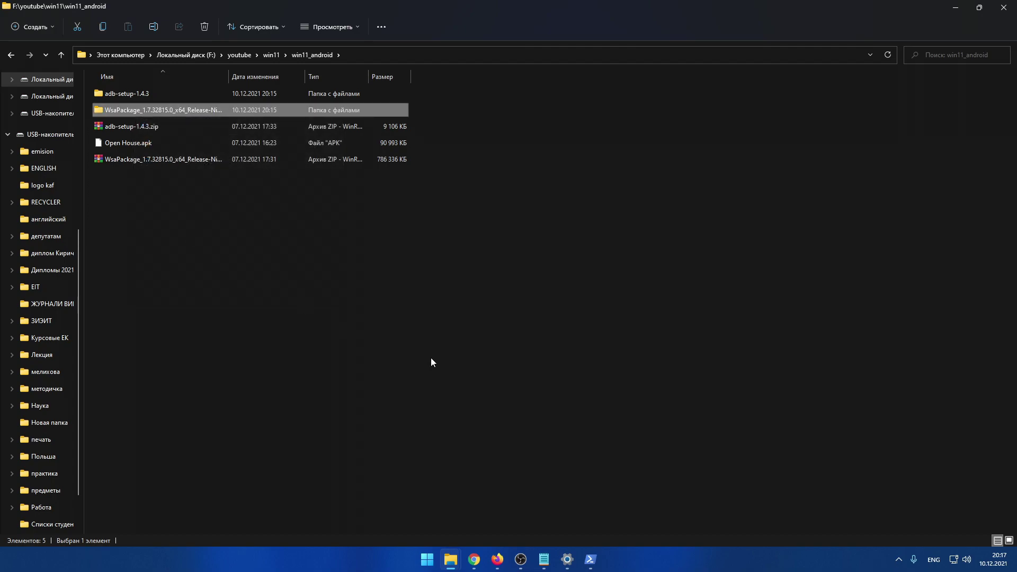
click(591, 559)
text("F:\youtube\win11\win11_android\WsaPackage_1.7.32815.0_x64_Release-Nightly")
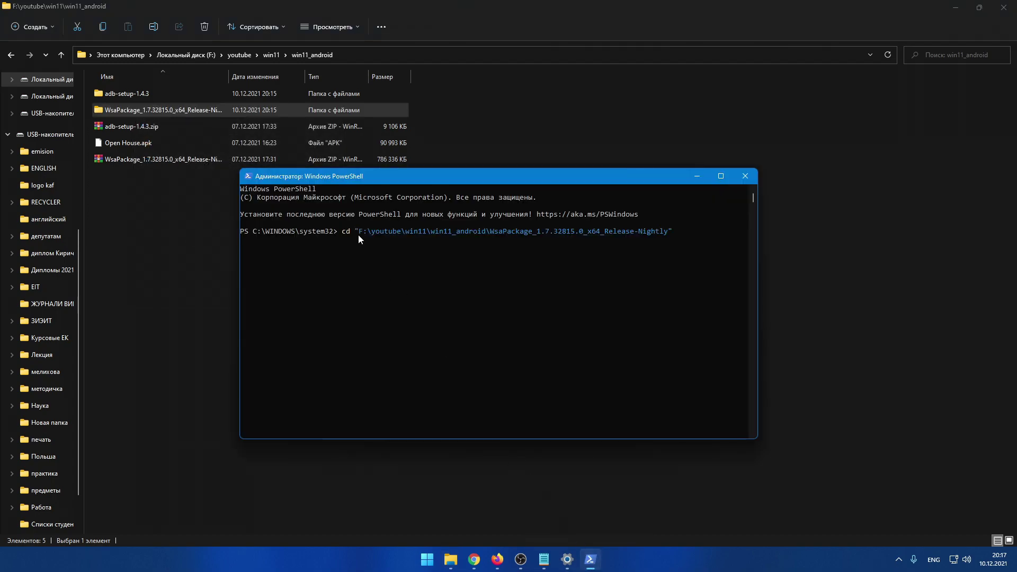
key(Return)
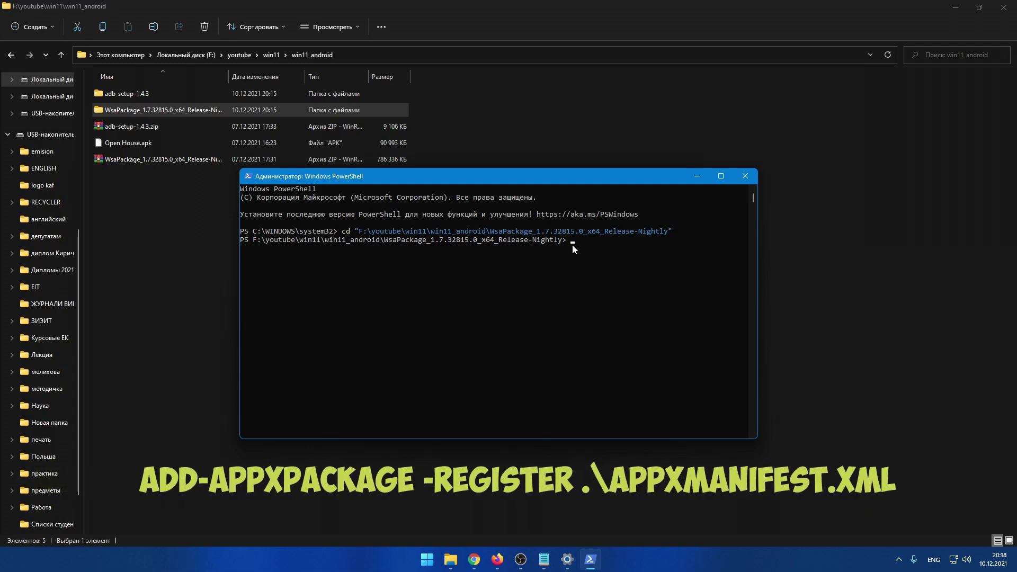
text(Add-AppxPackage -Register .\AppxManifest.xml)
drag(758, 302, 852, 302)
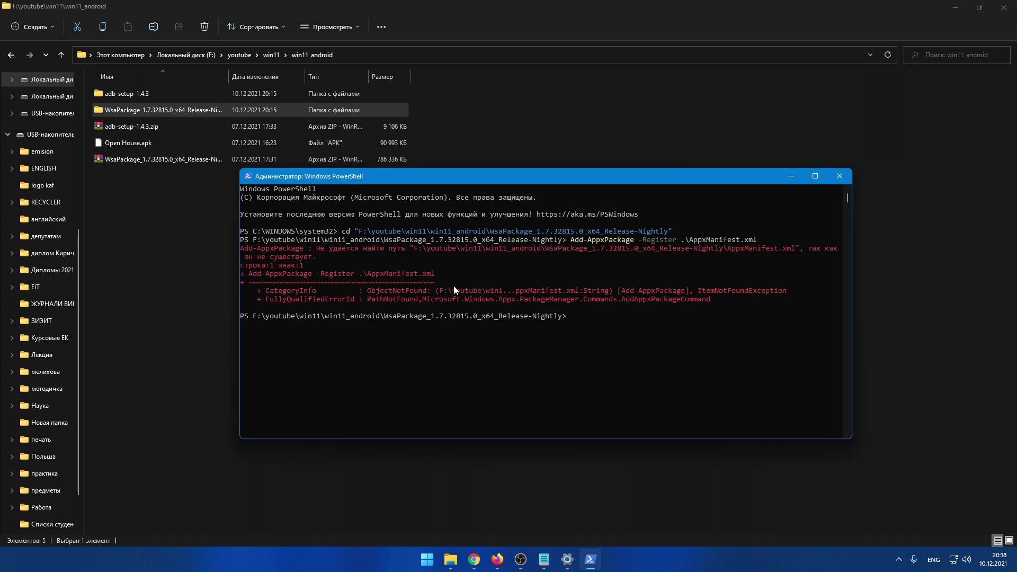
Locate the nested WsaPackage_1.7.32815.0_x64_Release-Nightly folder in File Explorer, copy its path, and change PowerShell's directory to it.
double_click(130, 111)
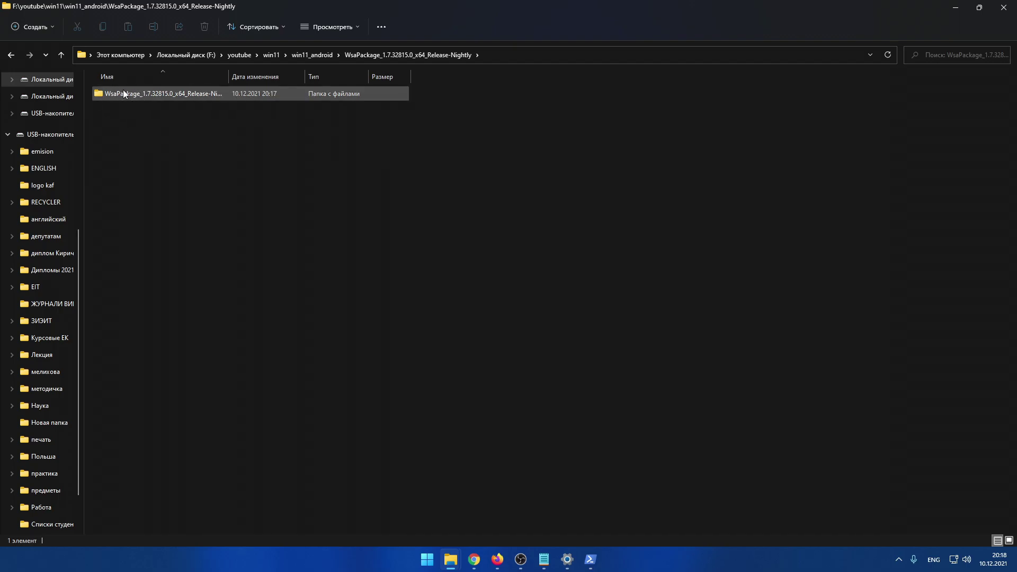
double_click(125, 97)
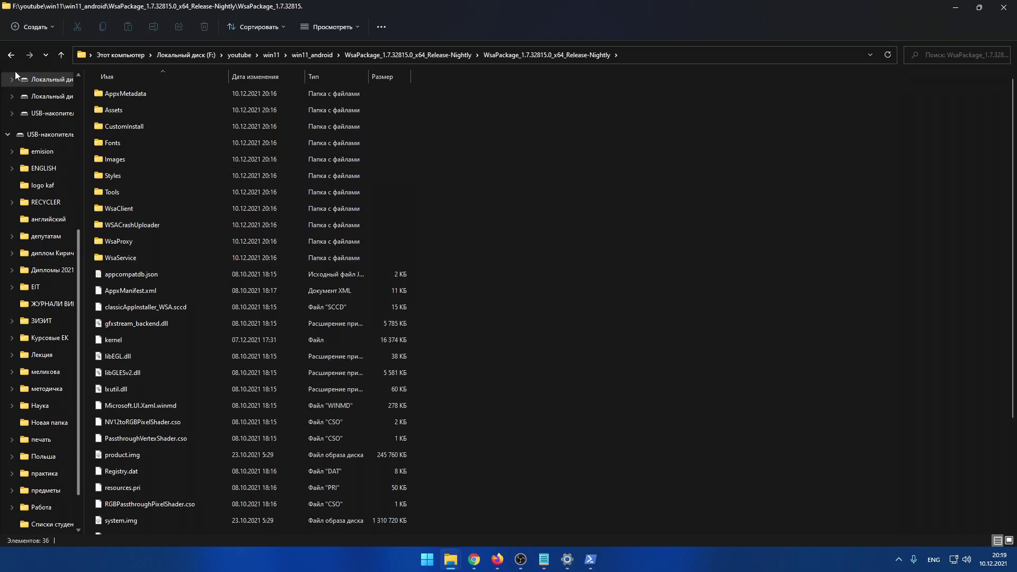
click(11, 55)
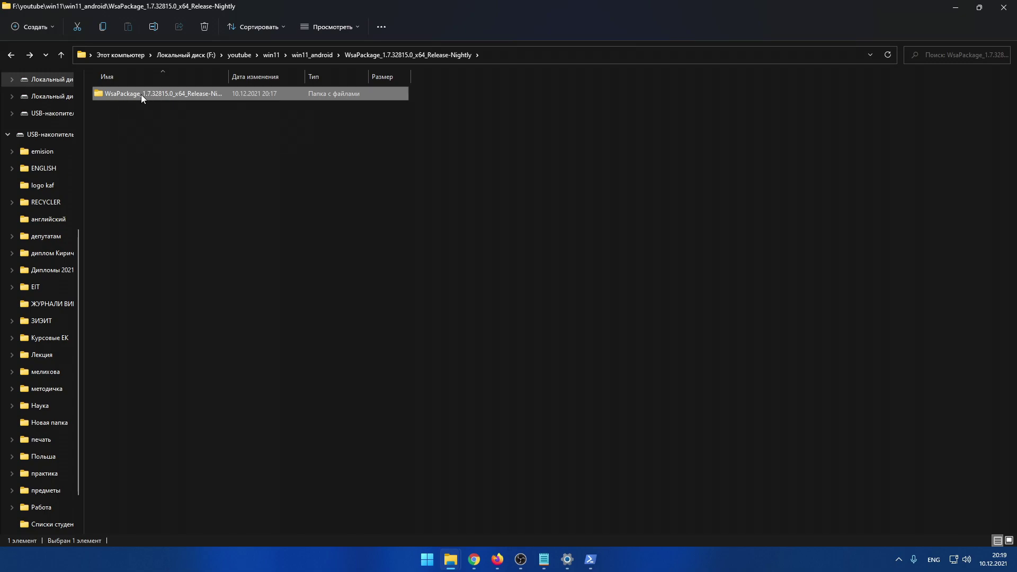
right_click(141, 94)
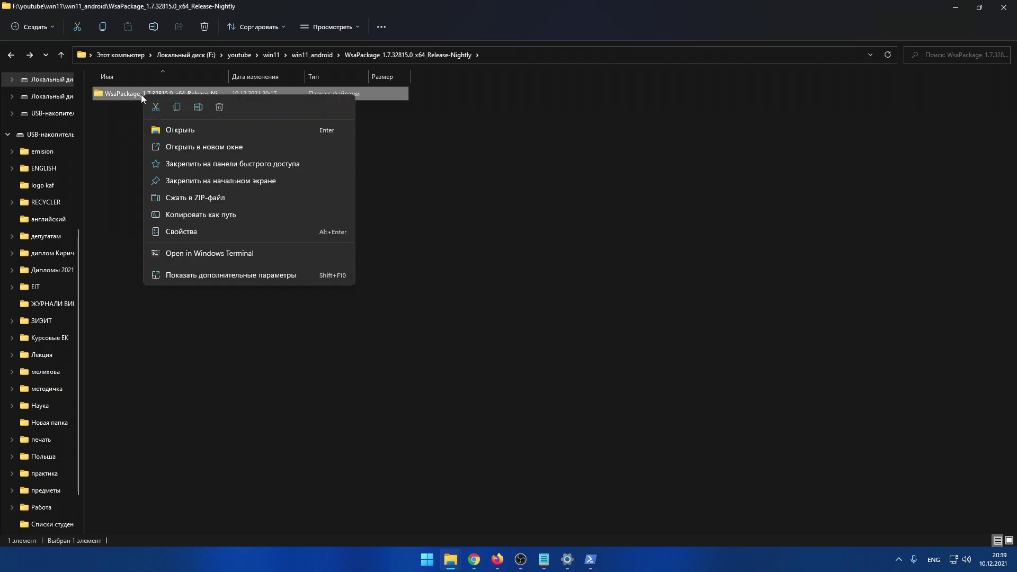
click(183, 217)
key(alt+Tab)
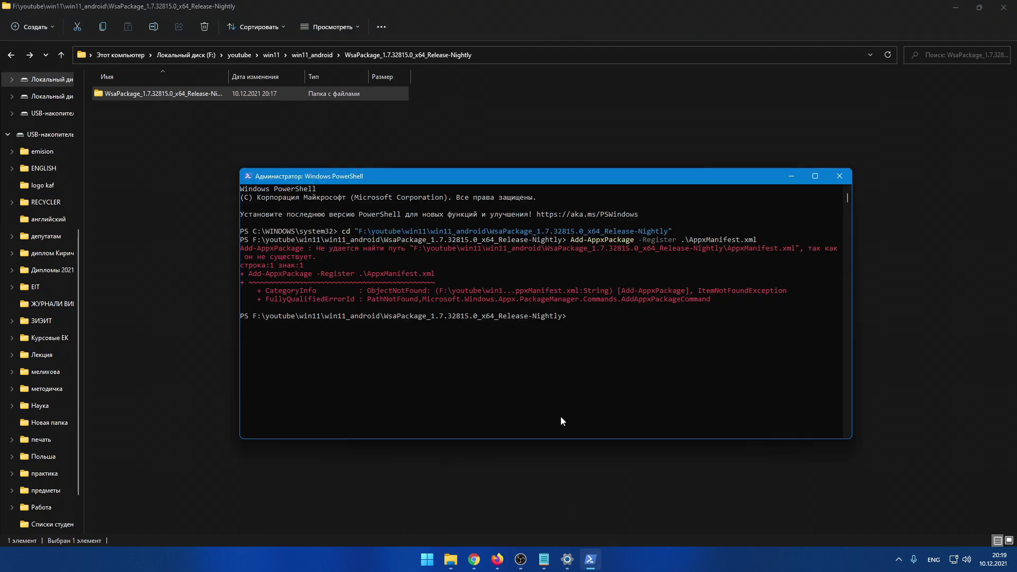
text(cd)
text("F:\youtube\win11\win11_android\WsaPackage_1.7.32815.0_x64_Release-Nightly\WsaPackage_1.7.32815.0_x64_Release-Nightly")
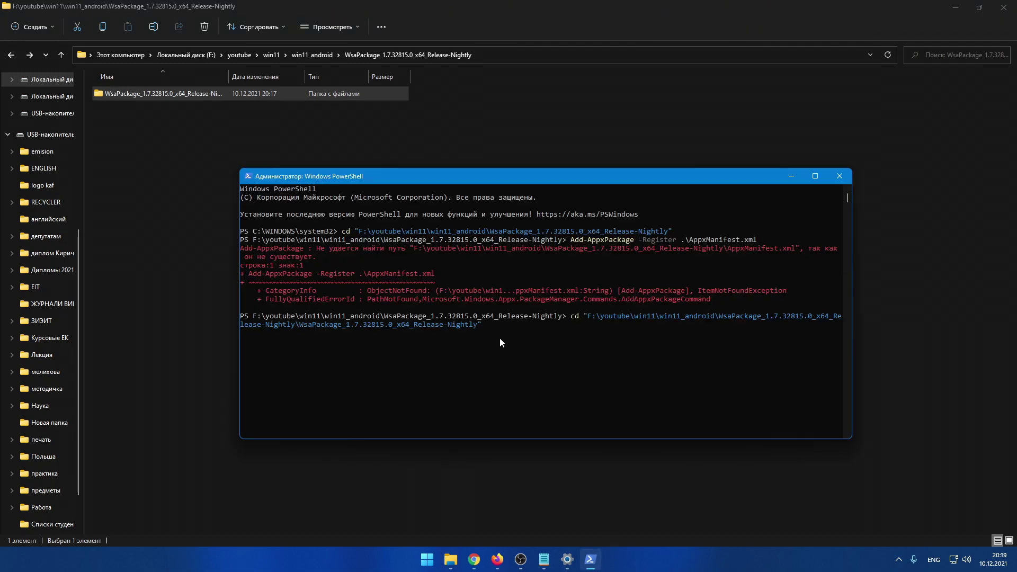
key(Return)
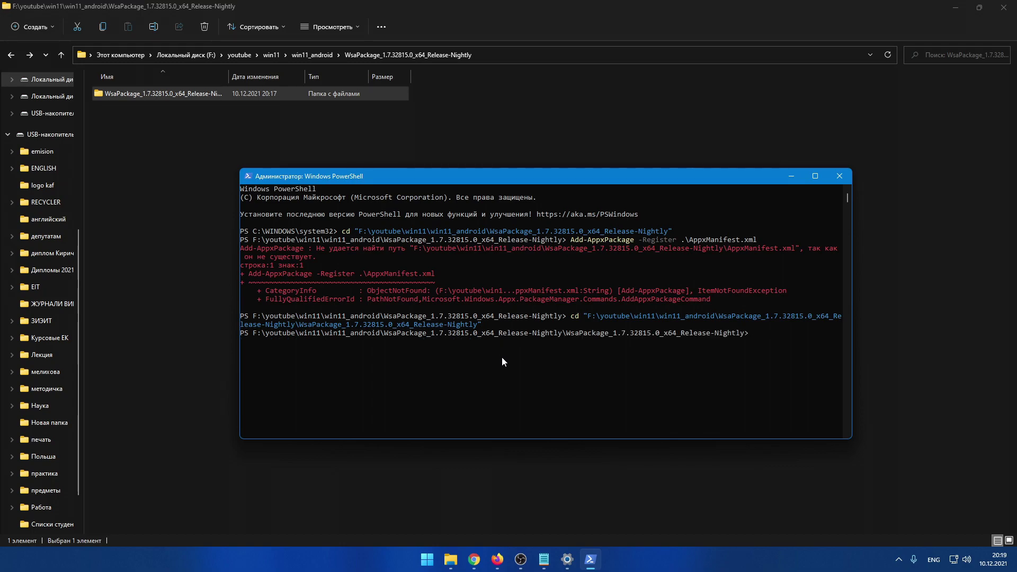
Register the package from the nested folder with Add-AppxPackage -Register .\AppxManifest.xml, widening the PowerShell window.
key(Up)
key(Up)
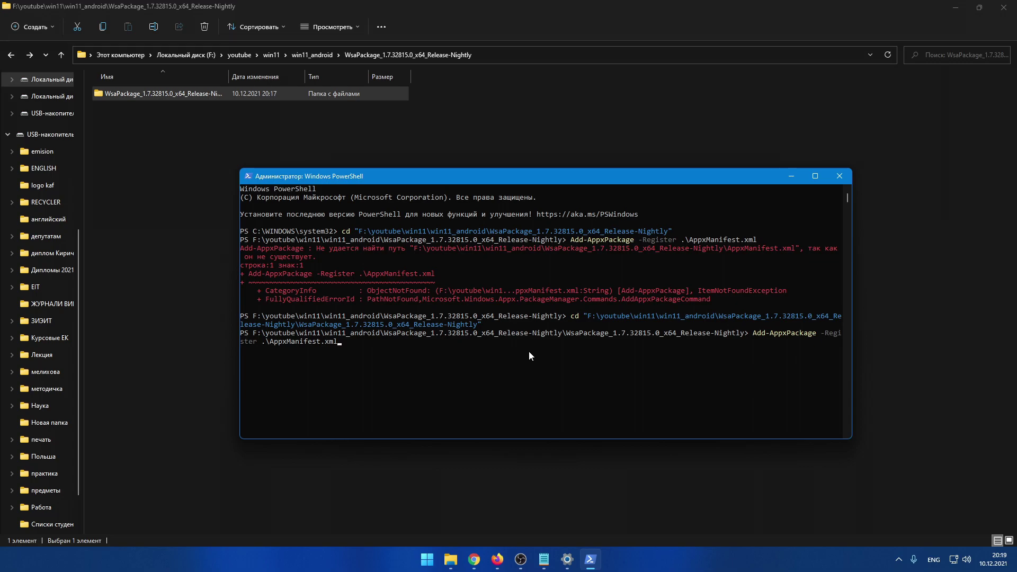
drag(852, 342, 984, 339)
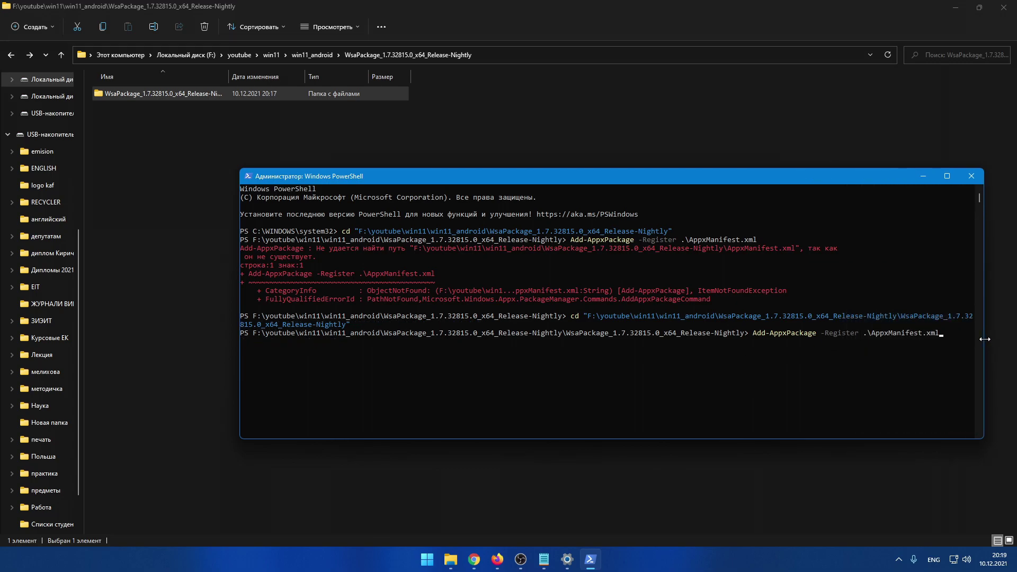
key(Return)
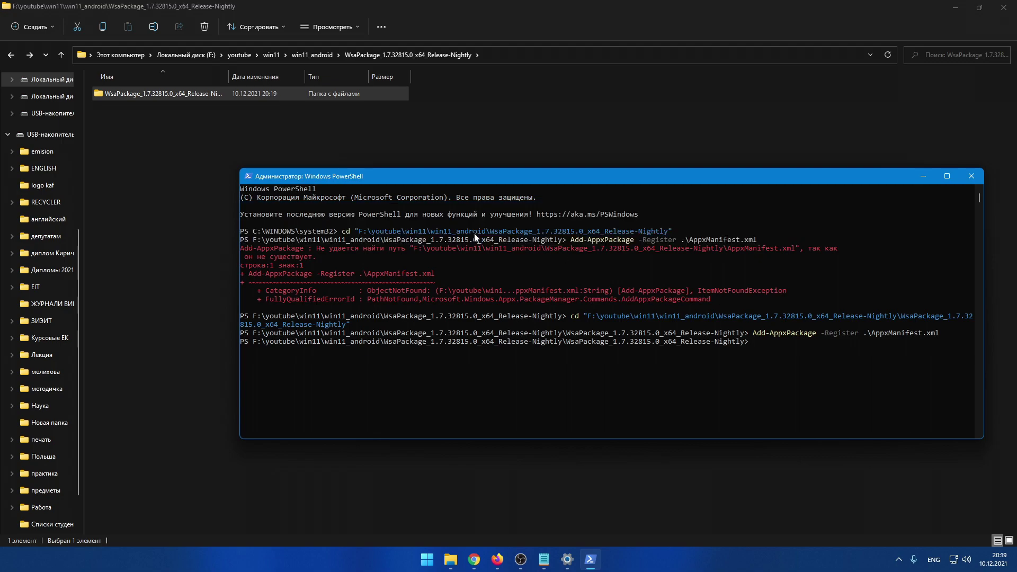
Launch Windows Subsystem for Android and turn on Developer mode in its settings.
click(428, 561)
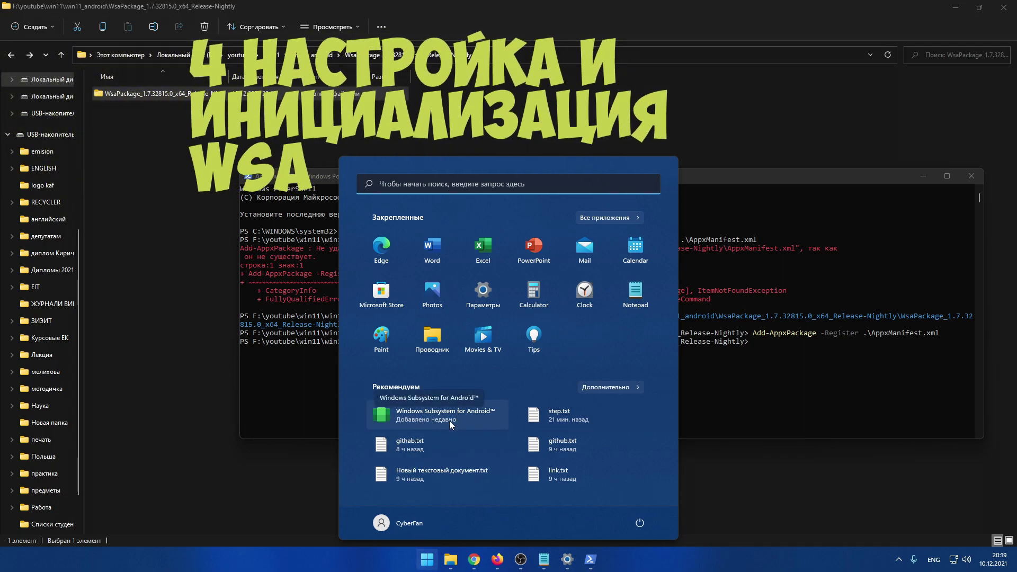
click(434, 416)
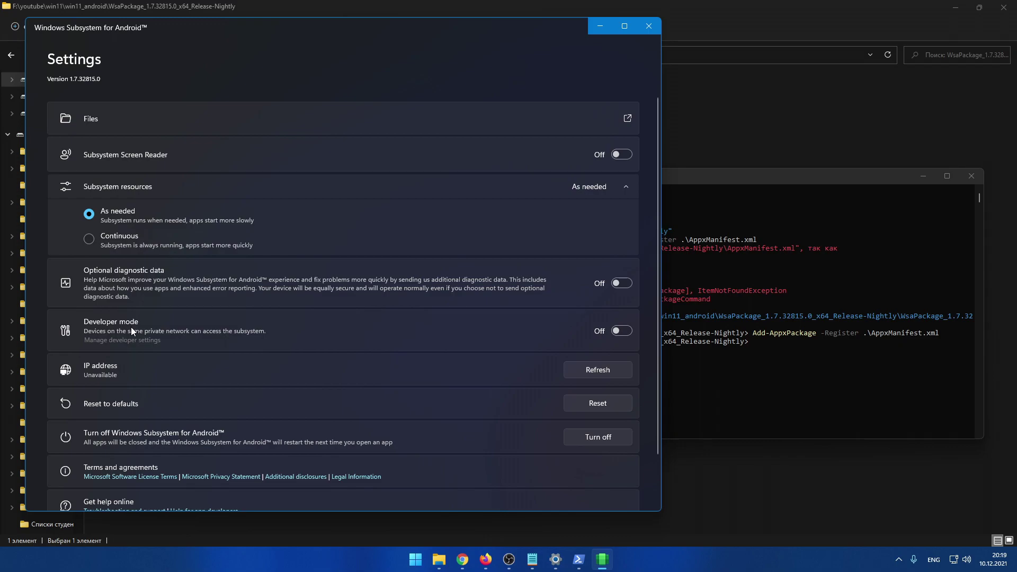
click(618, 332)
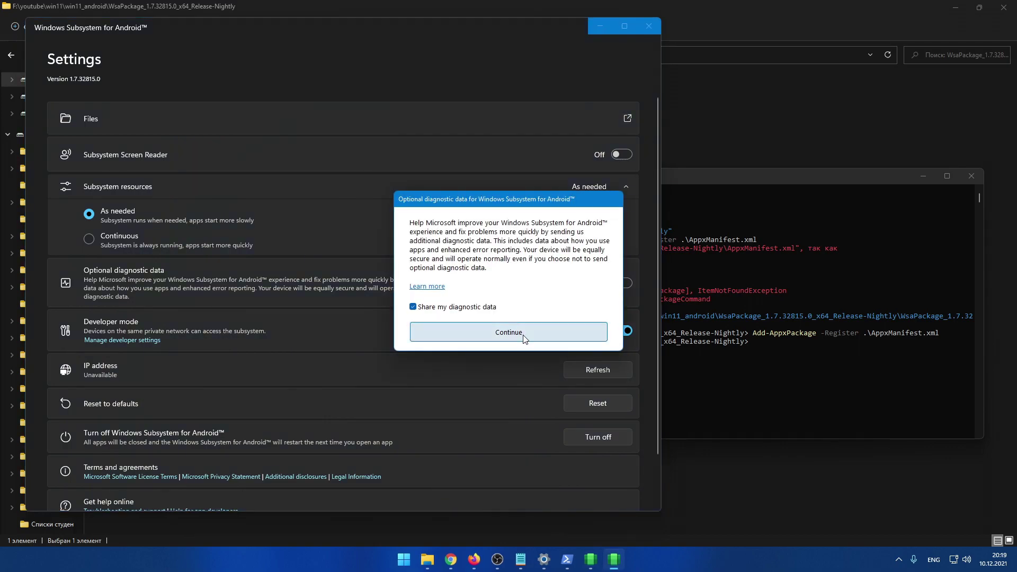
Continue past the optional diagnostic data dialog and close the subsystem's Downloads and Settings windows.
click(523, 337)
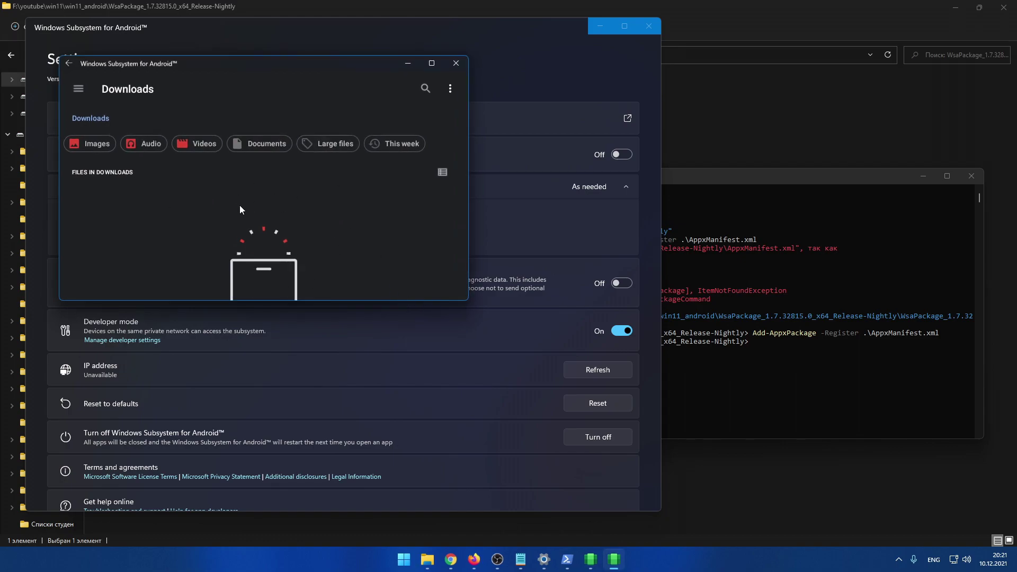
click(456, 63)
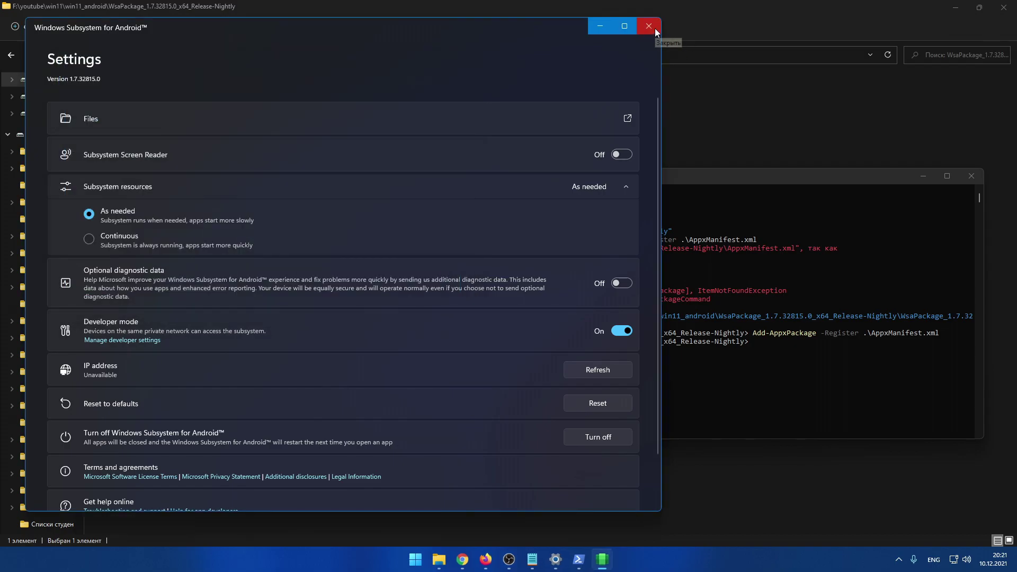
click(650, 27)
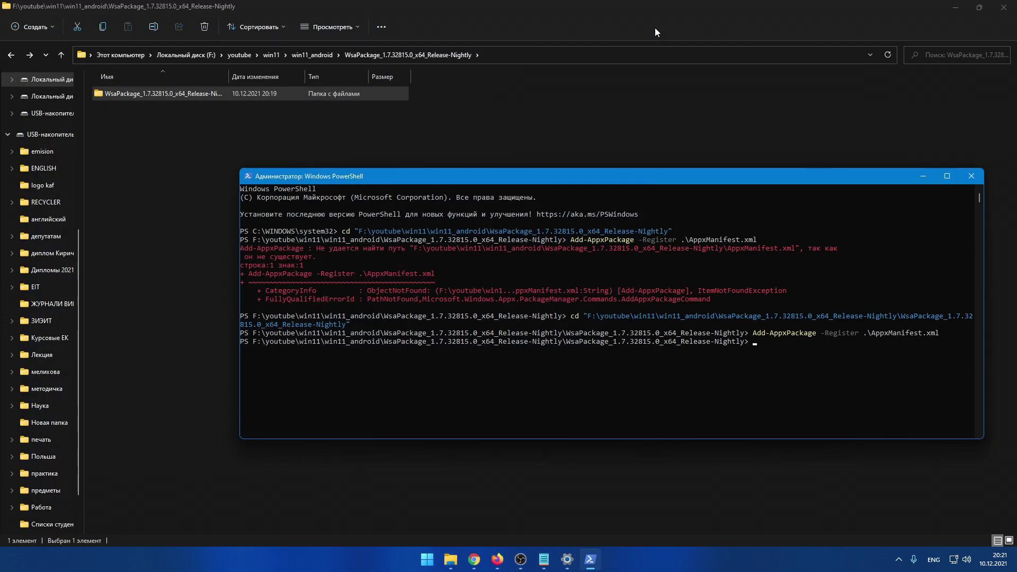
Launch the newly added Play Store app.
click(431, 562)
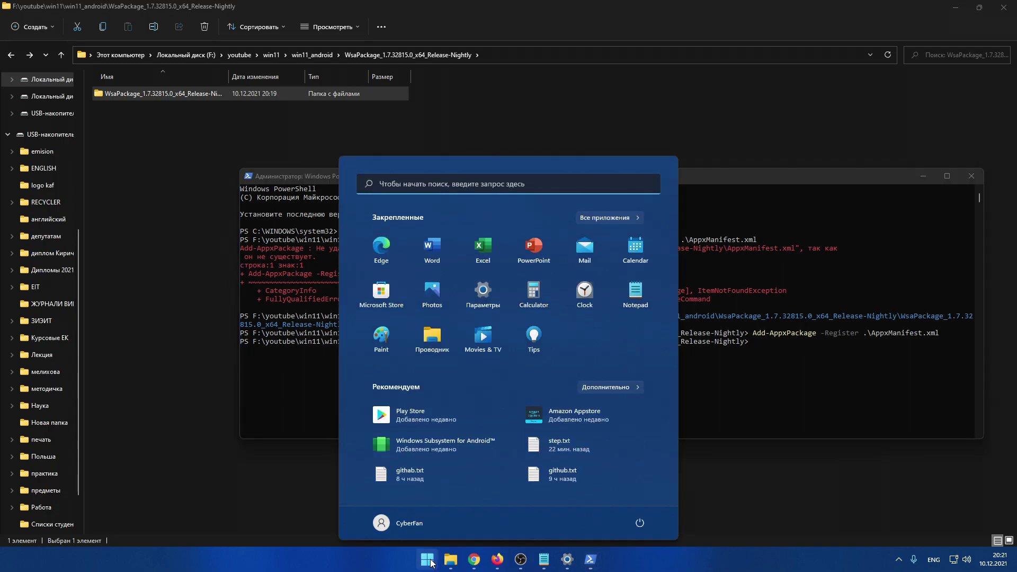
click(427, 420)
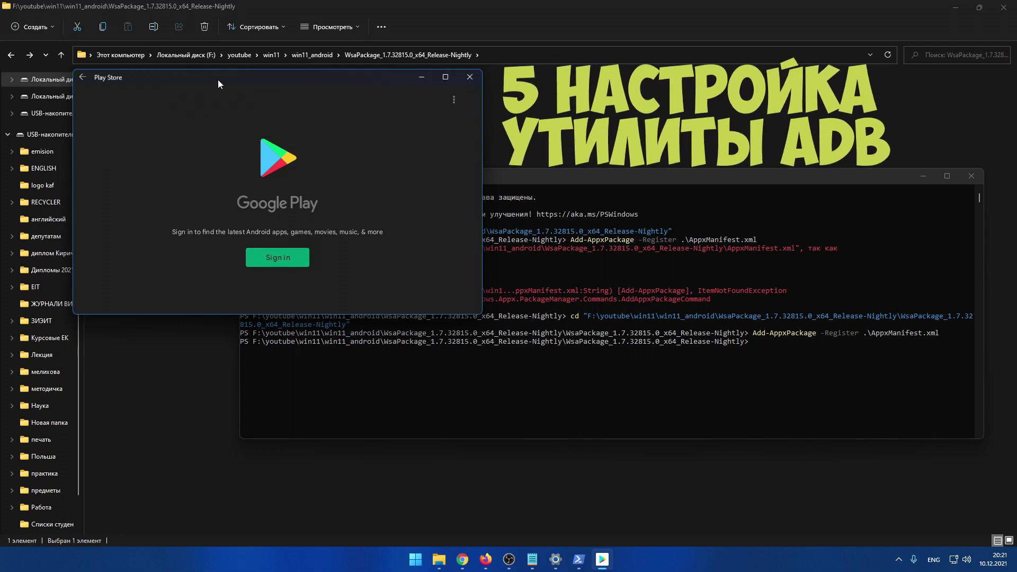
Return to File Explorer and browse to the local disk C:.
scroll(48, 145, up, 1)
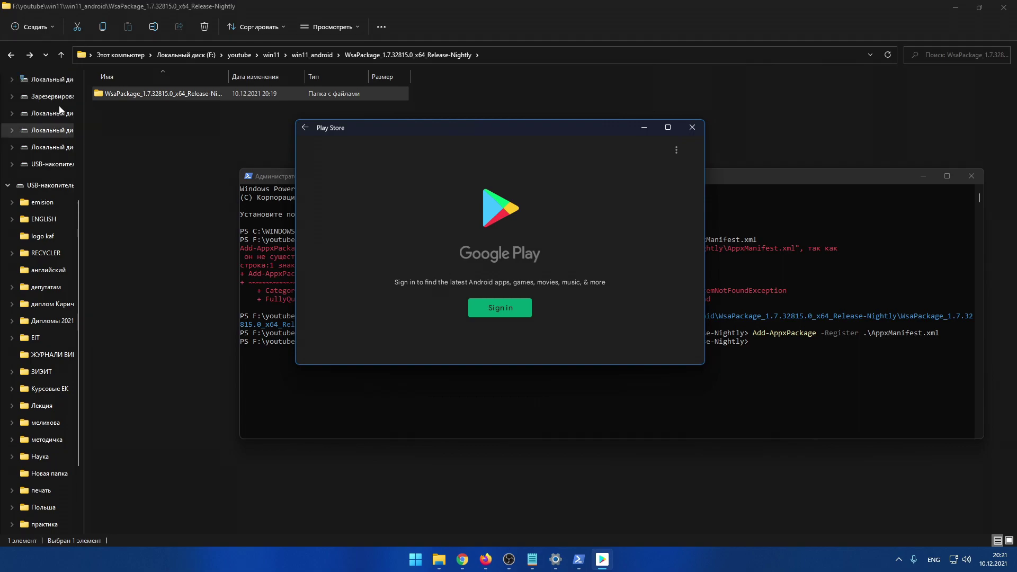
scroll(58, 108, up, 1)
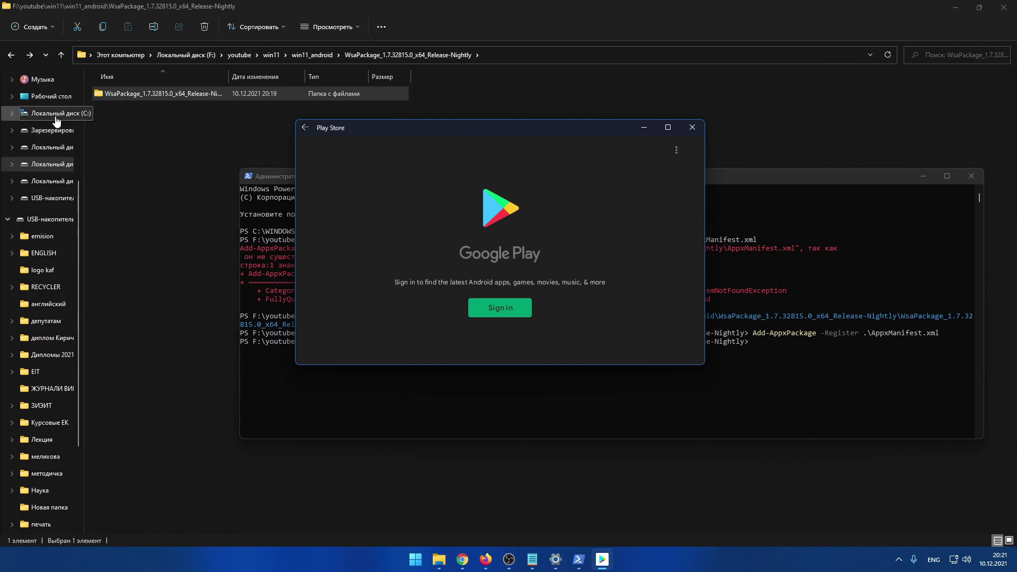